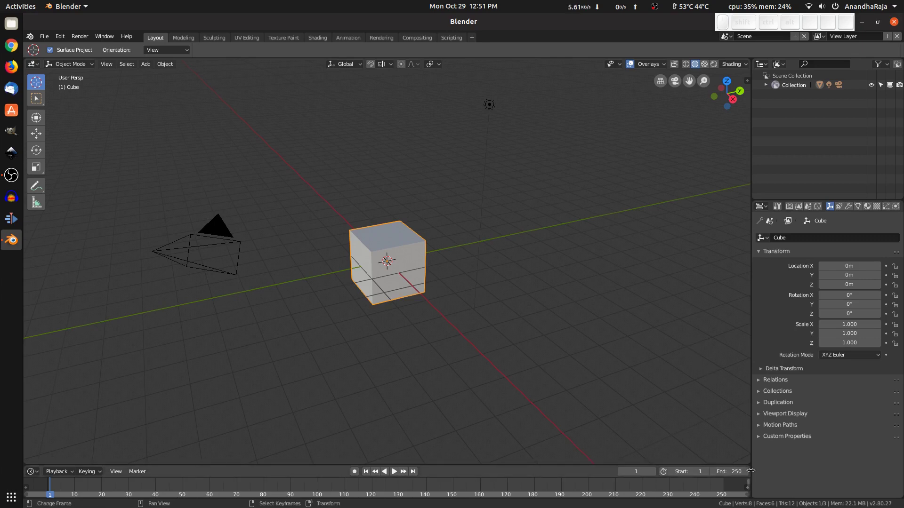
# - Split the 3D view into two stacked areas and turn the lower one into a Shader Editor
pyautogui.moveTo(747, 465); pyautogui.dragTo(723, 231)
pyautogui.click(33, 246)
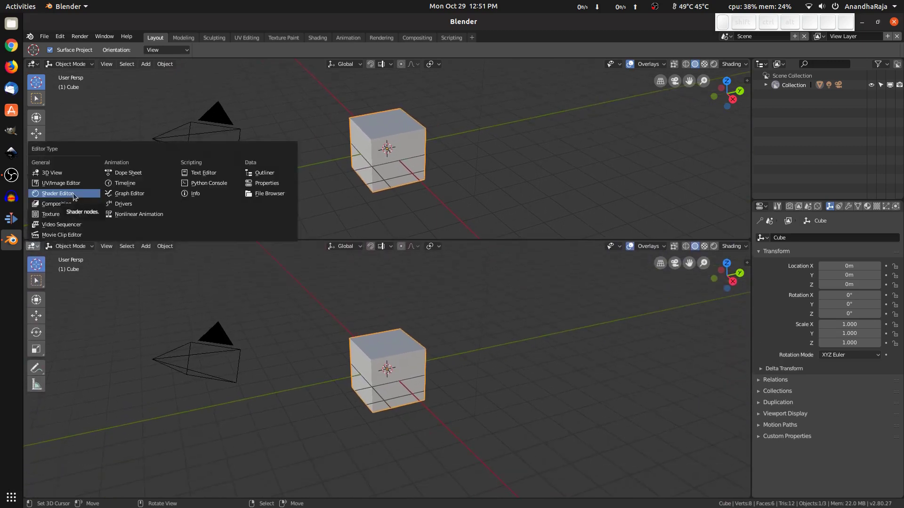
pyautogui.click(74, 193)
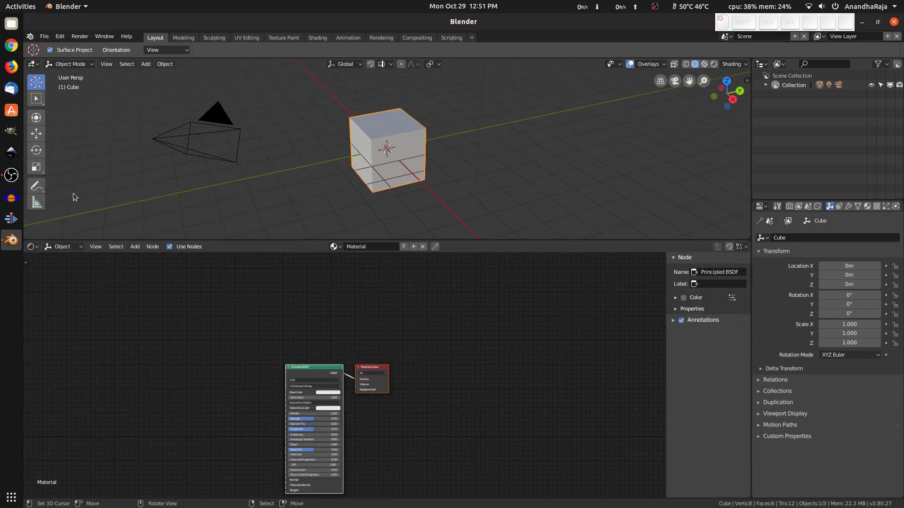
# - Switch the 3D view to rendered shading and get a closer view of the cube and its material nodes
pyautogui.click(714, 64)
pyautogui.scroll(2, 380, 365)
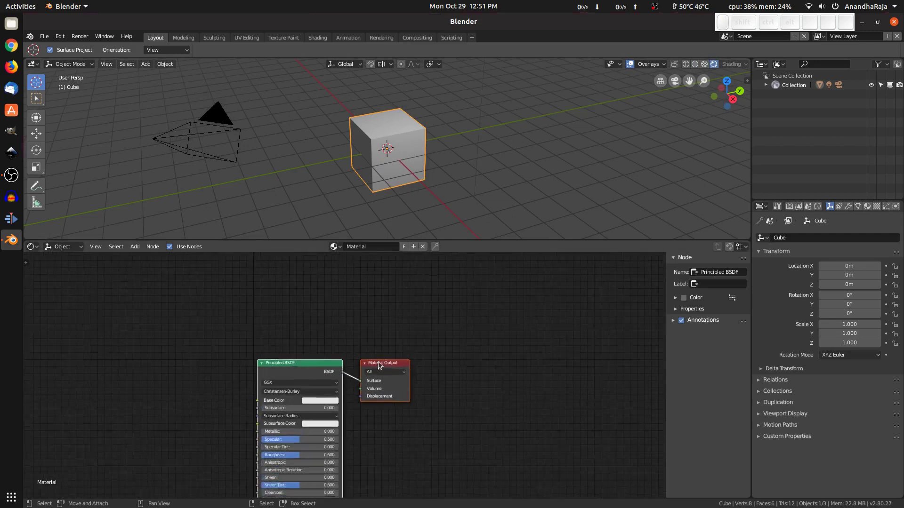
pyautogui.scroll(3, 386, 353)
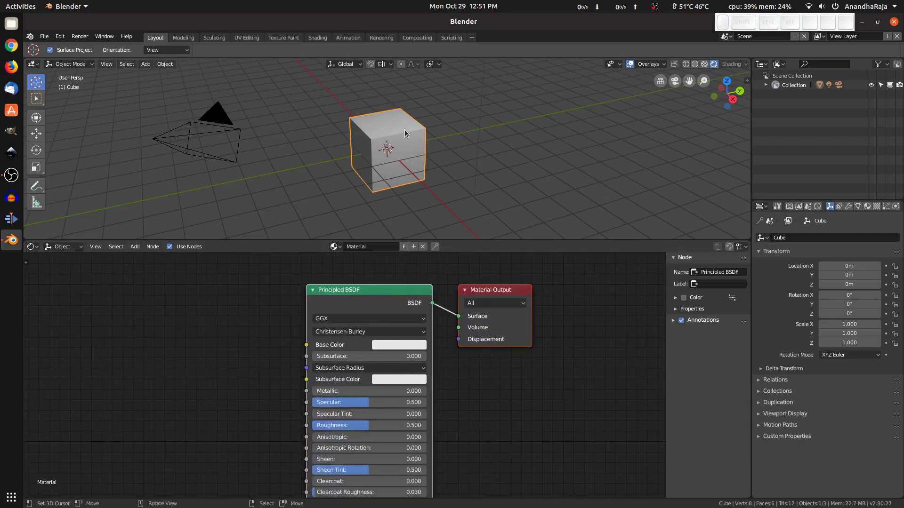
pyautogui.scroll(4, 412, 145)
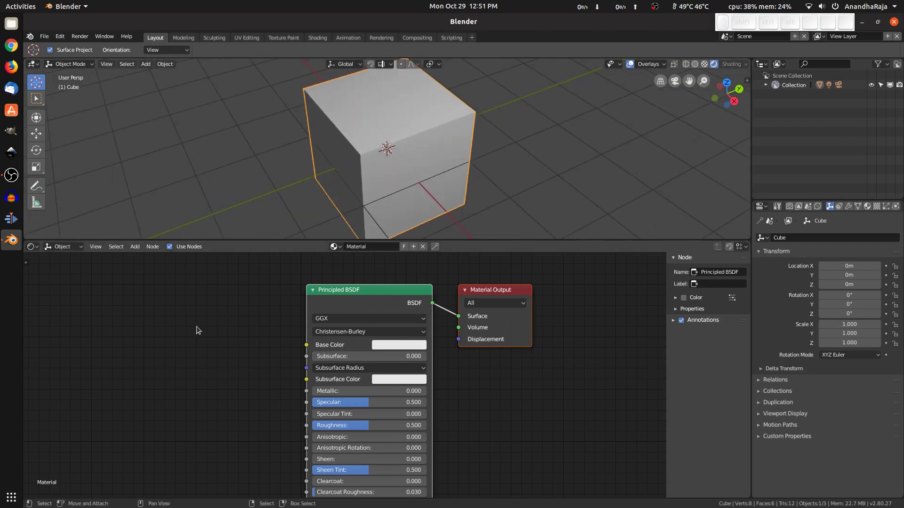
# - Add an Image Texture node before the Principled BSDF and connect its Color output to Base Color
pyautogui.hotkey('shift', 'a')
pyautogui.moveTo(171, 328)
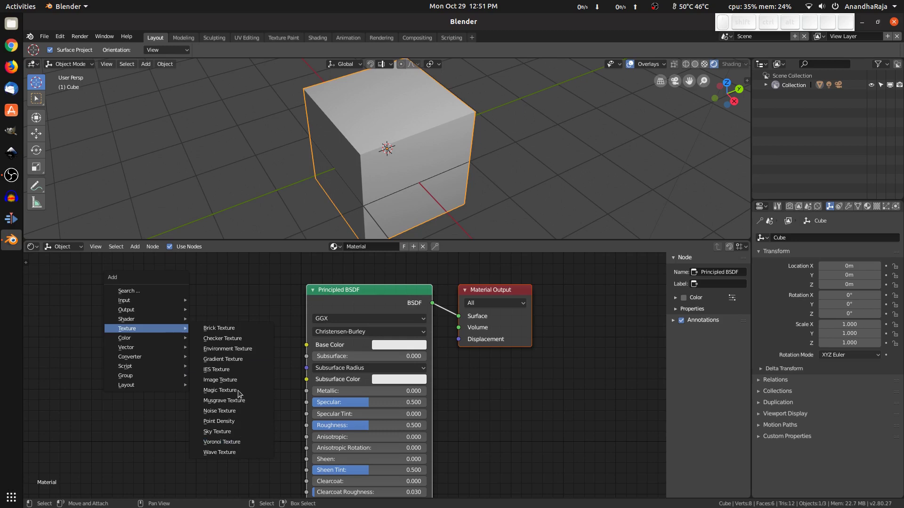
pyautogui.click(221, 380)
pyautogui.click(125, 287)
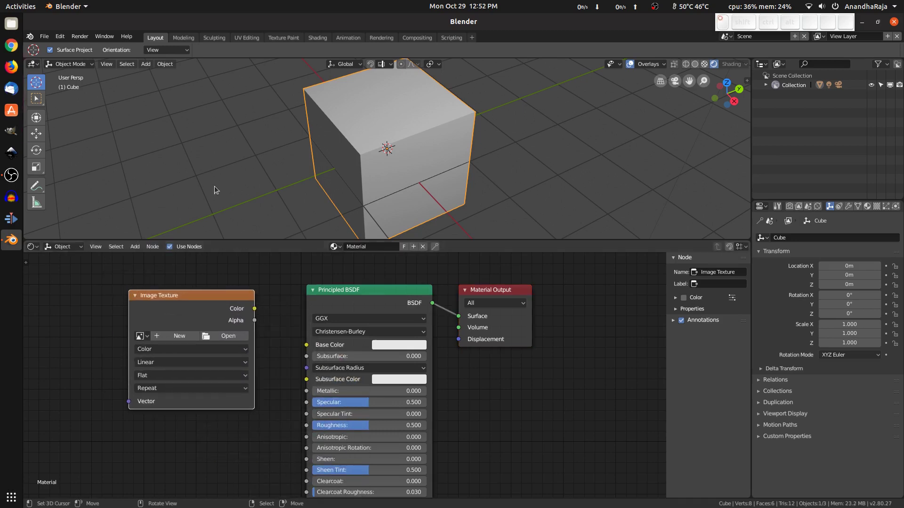
pyautogui.moveTo(254, 309); pyautogui.dragTo(306, 345)
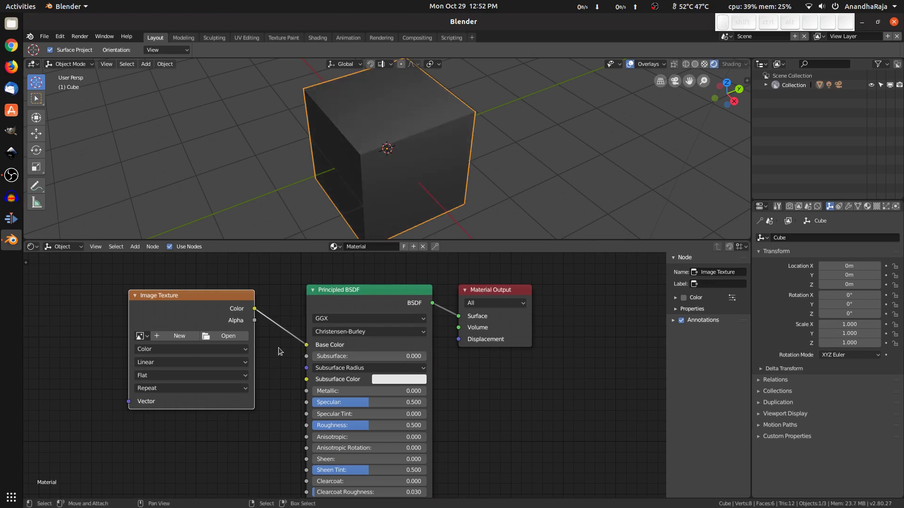
# - Load TexturesCom_Asphalt_2x2_1024_albedo.tif from the Project folder into the Image Texture node and inspect it on the cube
pyautogui.click(227, 337)
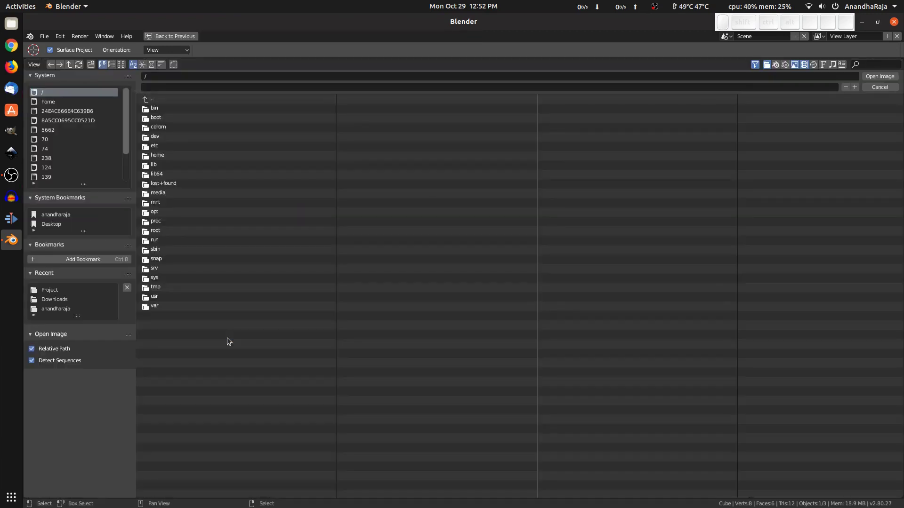
pyautogui.click(49, 290)
pyautogui.click(205, 127)
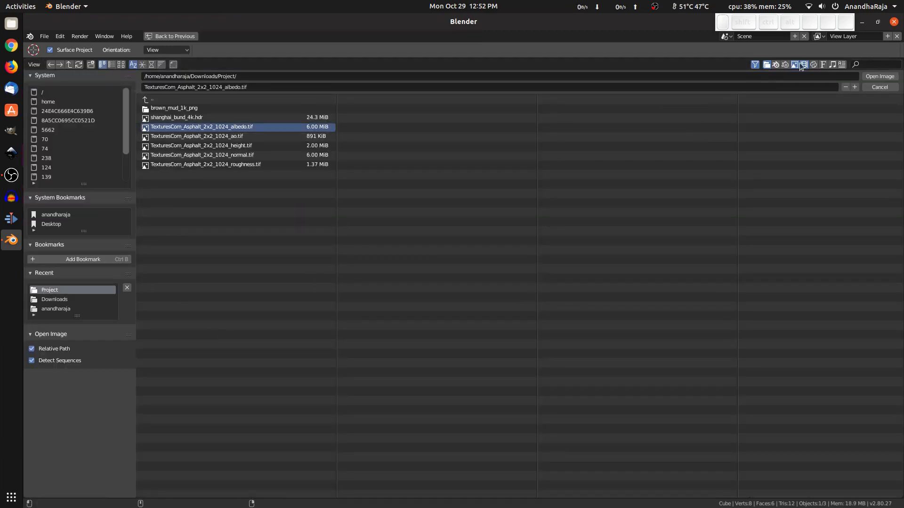
pyautogui.click(870, 78)
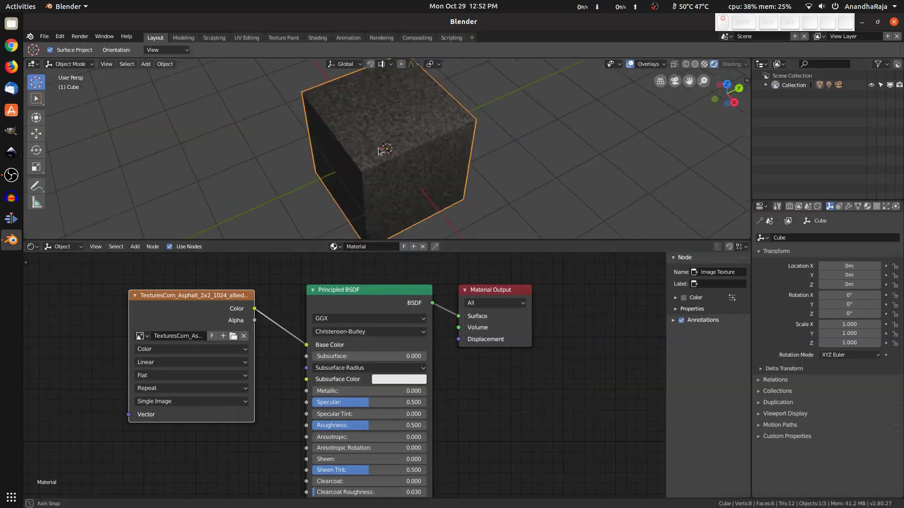
pyautogui.moveTo(386, 149); pyautogui.dragTo(433, 129, button='middle')
pyautogui.moveTo(377, 113); pyautogui.dragTo(400, 160, button='middle')
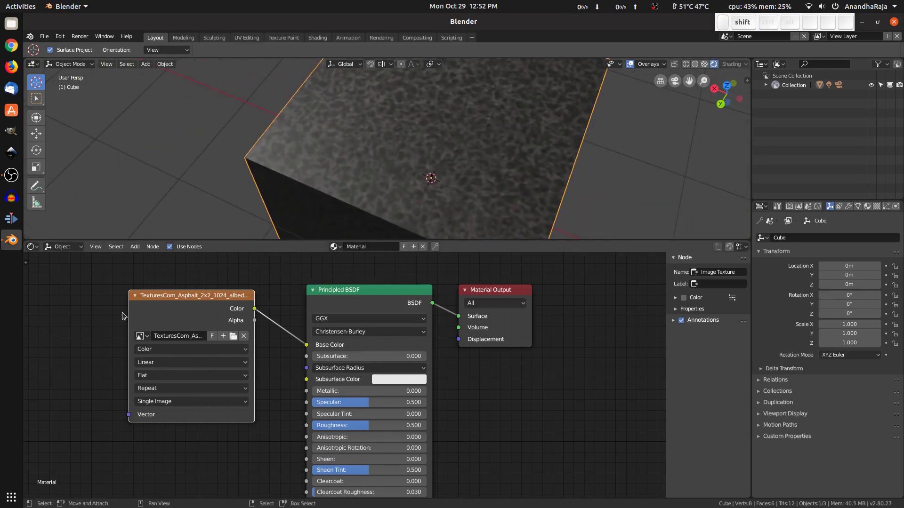
# - Add a Mapping node before the albedo texture and connect its Vector output to the texture's Vector input
pyautogui.moveTo(118, 319); pyautogui.dragTo(328, 328, button='middle')
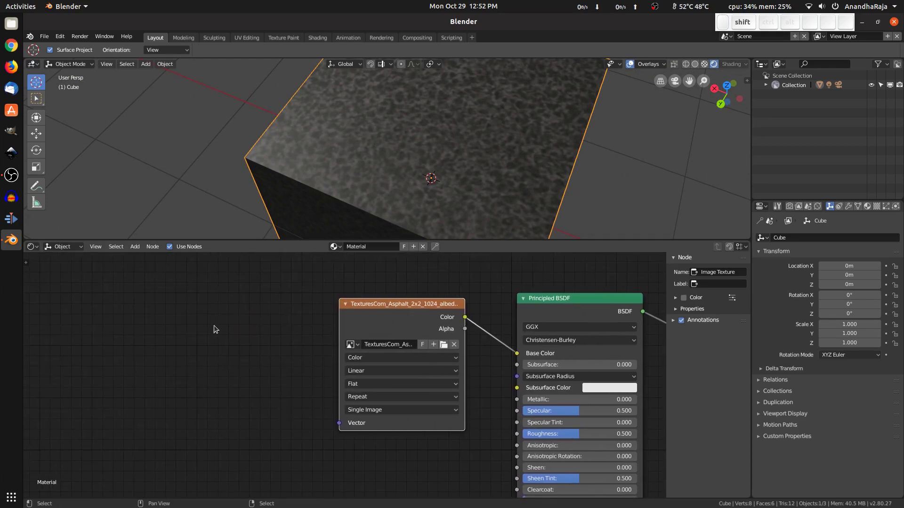
pyautogui.hotkey('shift', 'a')
pyautogui.moveTo(214, 327)
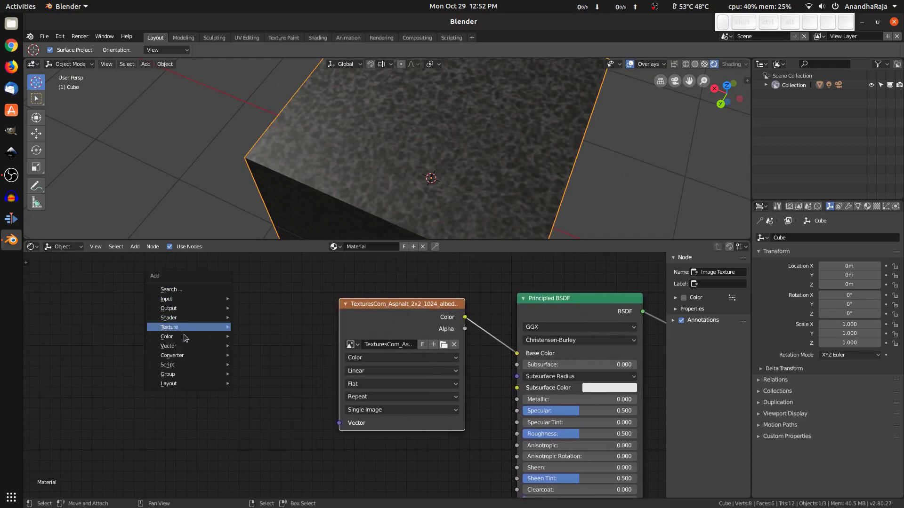
pyautogui.moveTo(183, 347)
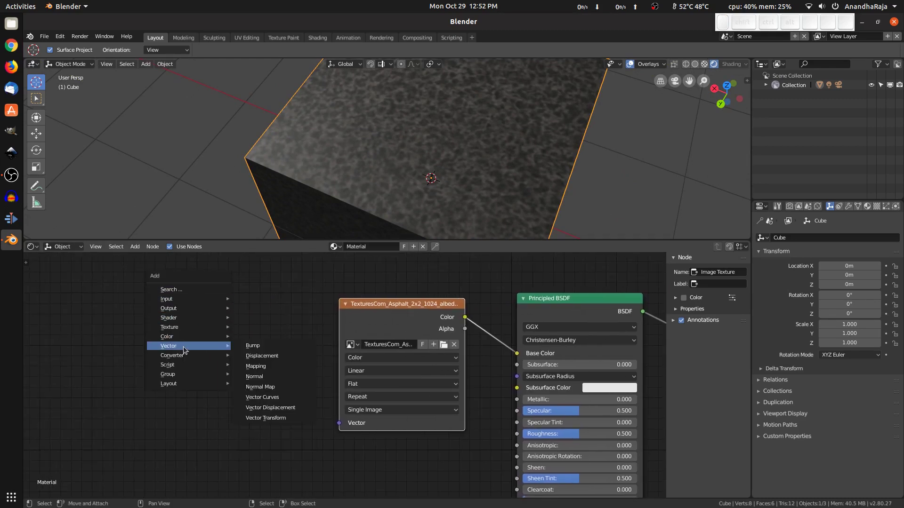
pyautogui.click(273, 366)
pyautogui.click(144, 294)
pyautogui.moveTo(312, 314)
pyautogui.mouseDown()
pyautogui.moveTo(320, 425)
pyautogui.moveTo(338, 425)
pyautogui.mouseUp()
pyautogui.moveTo(340, 160)
pyautogui.mouseDown(button='middle')
pyautogui.moveTo(465, 153)
pyautogui.moveTo(450, 124)
pyautogui.moveTo(359, 138)
pyautogui.moveTo(391, 162)
pyautogui.mouseUp(button='middle')
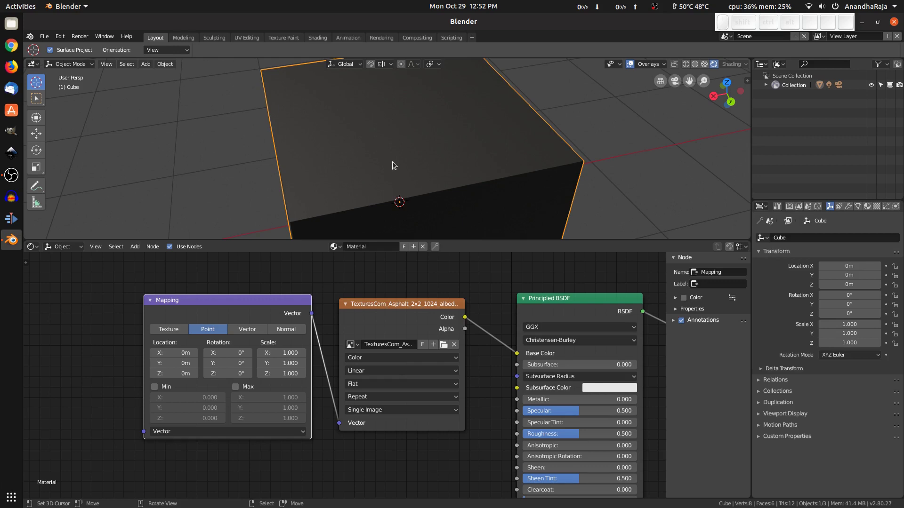
# - Add a Texture Coordinate node before the Mapping node and connect its UV output to the Mapping Vector input
pyautogui.hotkey('shift', 'a')
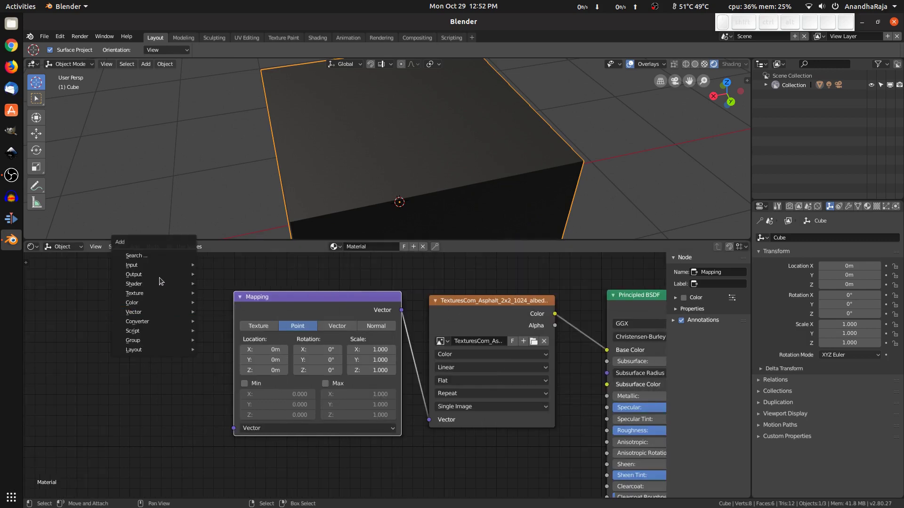
pyautogui.moveTo(155, 265)
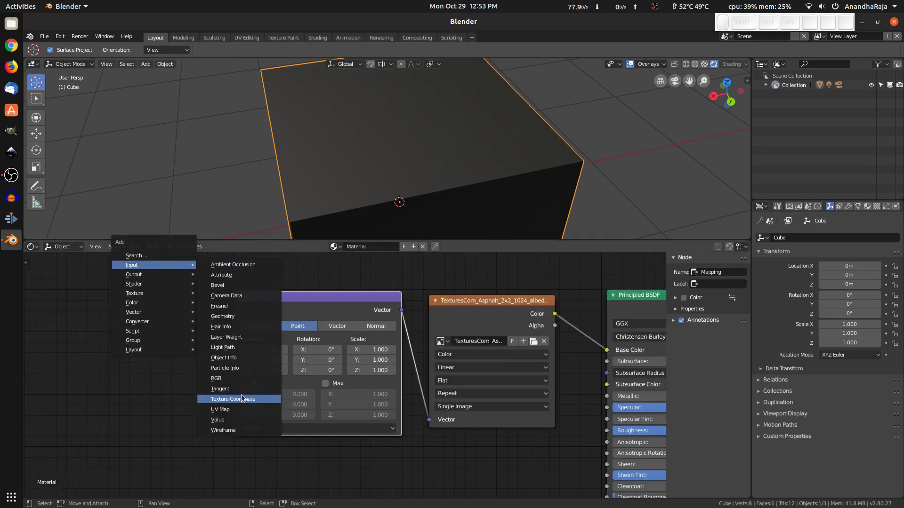
pyautogui.click(238, 399)
pyautogui.click(99, 289)
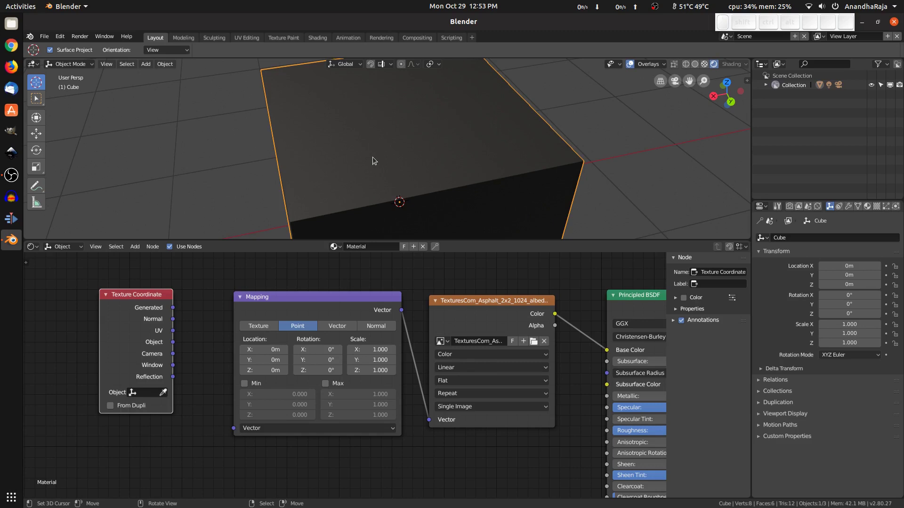
pyautogui.moveTo(173, 330); pyautogui.dragTo(233, 428)
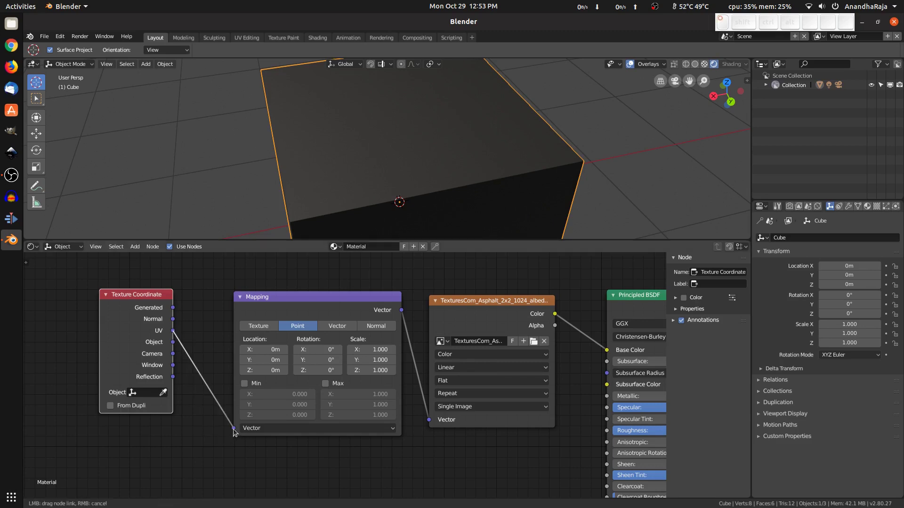
pyautogui.moveTo(425, 171); pyautogui.dragTo(453, 177, button='middle')
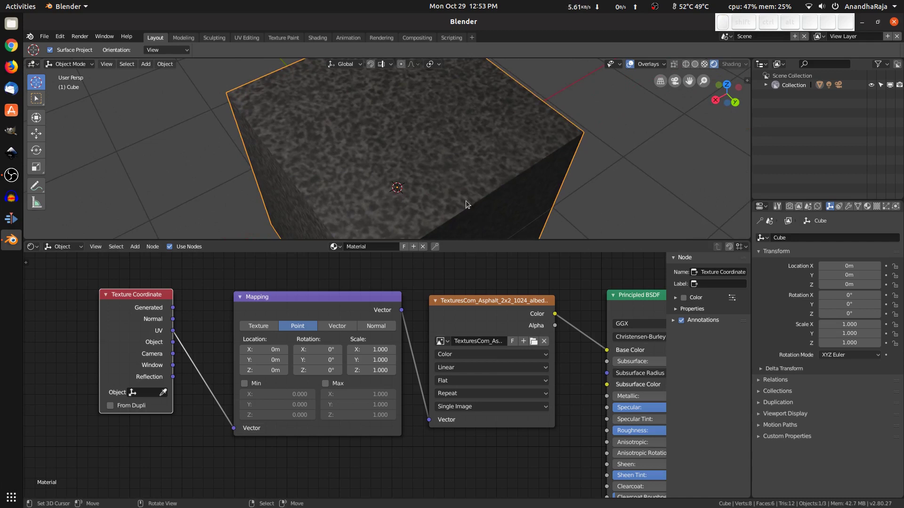
pyautogui.scroll(2, 465, 200)
# - Set the Mapping node's X, Y and Z scale to 5 and inspect the tiling on the cube
pyautogui.click(368, 349)
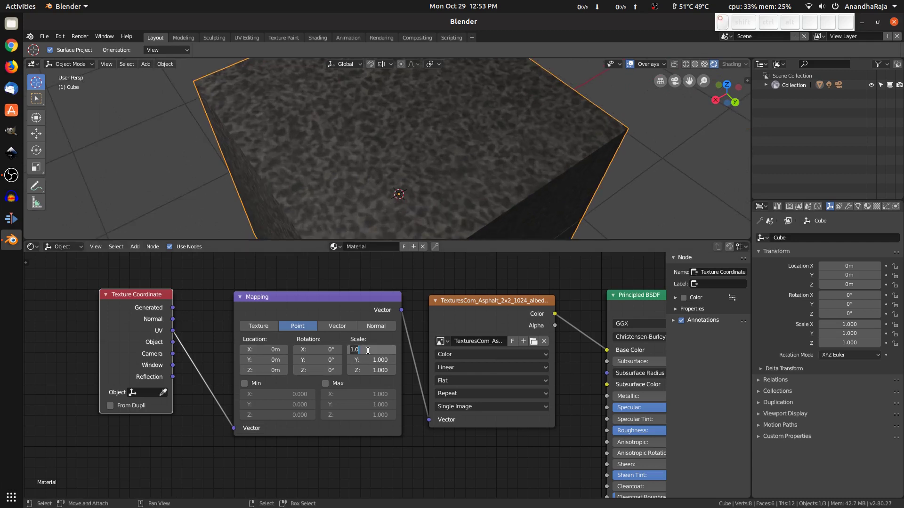
pyautogui.write('5')
pyautogui.press('Return')
pyautogui.click(376, 360)
pyautogui.write('5')
pyautogui.press('Return')
pyautogui.click(377, 371)
pyautogui.write('5')
pyautogui.press('Return')
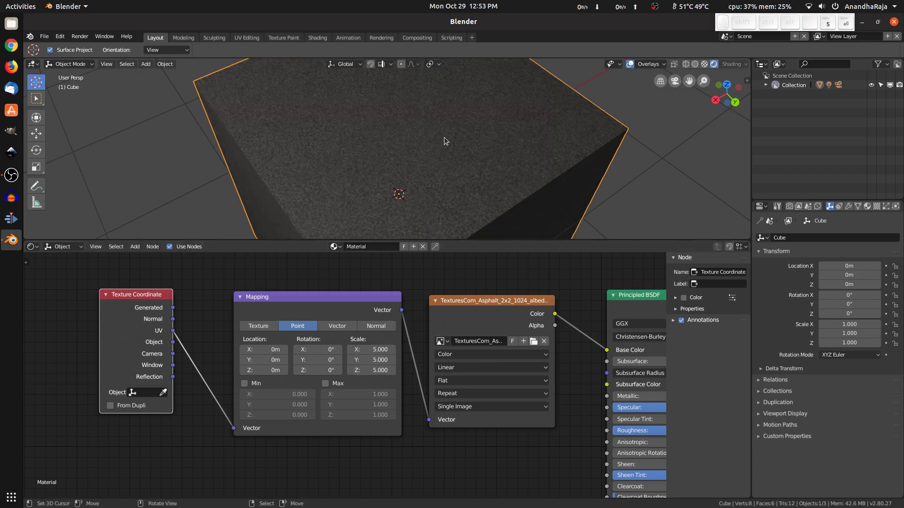
pyautogui.scroll(3, 445, 136)
pyautogui.moveTo(390, 143); pyautogui.dragTo(516, 122, button='middle')
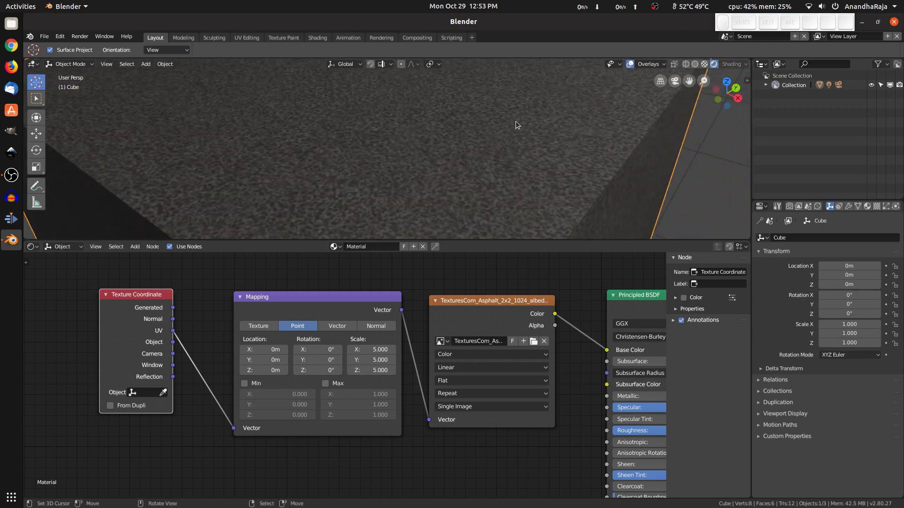
pyautogui.scroll(-3, 498, 137)
pyautogui.scroll(5, 489, 175)
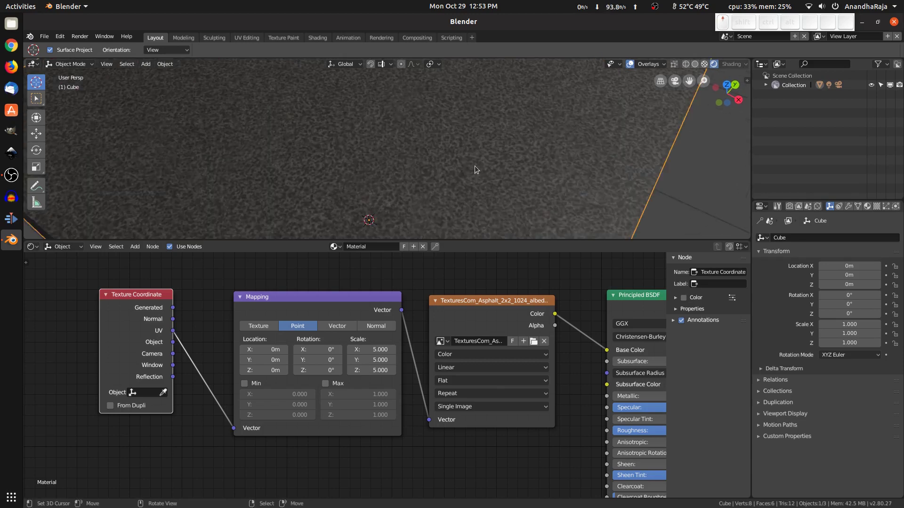
pyautogui.scroll(-1, 551, 382)
# - Duplicate the albedo Image Texture node and place the copy directly below the original
pyautogui.keyDown('shift'); pyautogui.moveTo(544, 419); pyautogui.dragTo(378, 385, button='middle'); pyautogui.keyUp('shift')
pyautogui.click(315, 277)
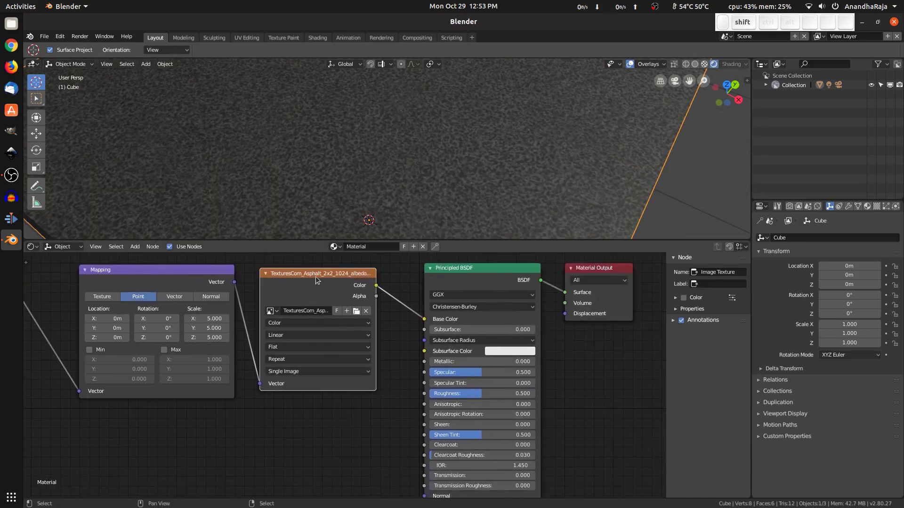
pyautogui.hotkey('shift', 'd')
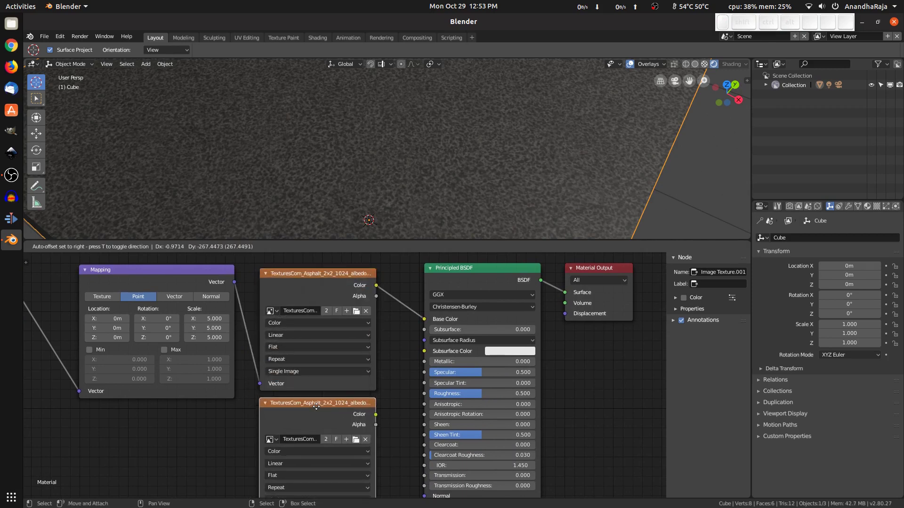
pyautogui.click(316, 406)
# - Connect the Mapping output to the duplicated texture's Vector input, and its Color output to the Principled BSDF's Normal input
pyautogui.scroll(-2, 316, 405)
pyautogui.keyDown('shift'); pyautogui.moveTo(266, 291); pyautogui.dragTo(255, 270, button='middle'); pyautogui.keyUp('shift')
pyautogui.moveTo(236, 257); pyautogui.dragTo(255, 455)
pyautogui.moveTo(357, 370); pyautogui.dragTo(397, 442)
pyautogui.moveTo(378, 413); pyautogui.dragTo(377, 413)
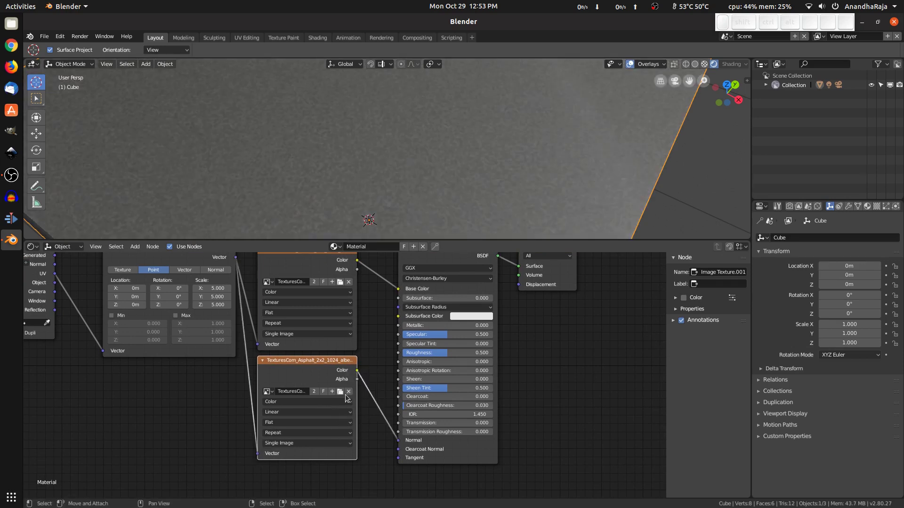
# - Replace the duplicated texture node's image with TexturesCom_Asphalt_2x2_1024_normal.tif
pyautogui.click(339, 392)
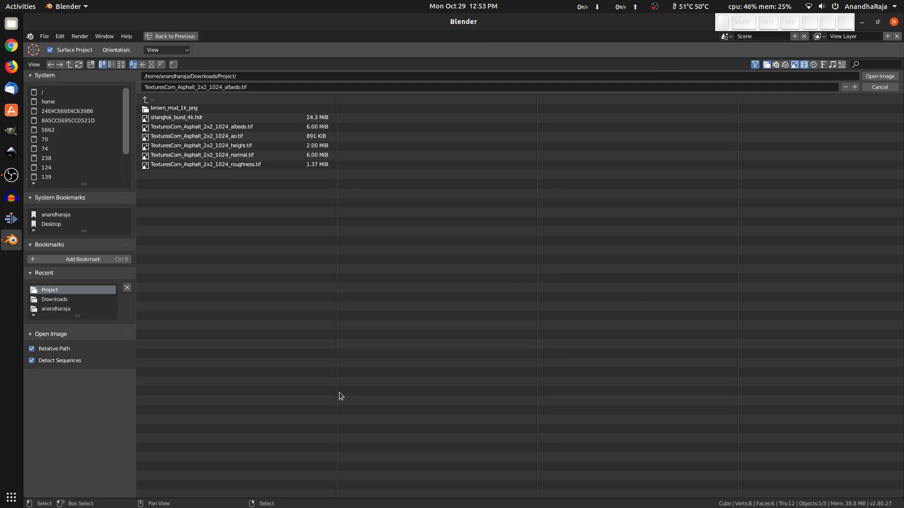
pyautogui.click(252, 154)
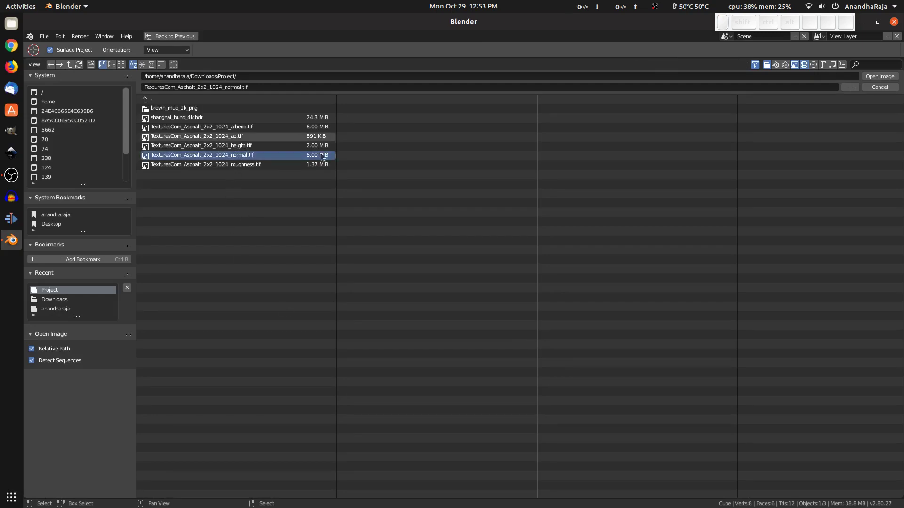
pyautogui.click(874, 76)
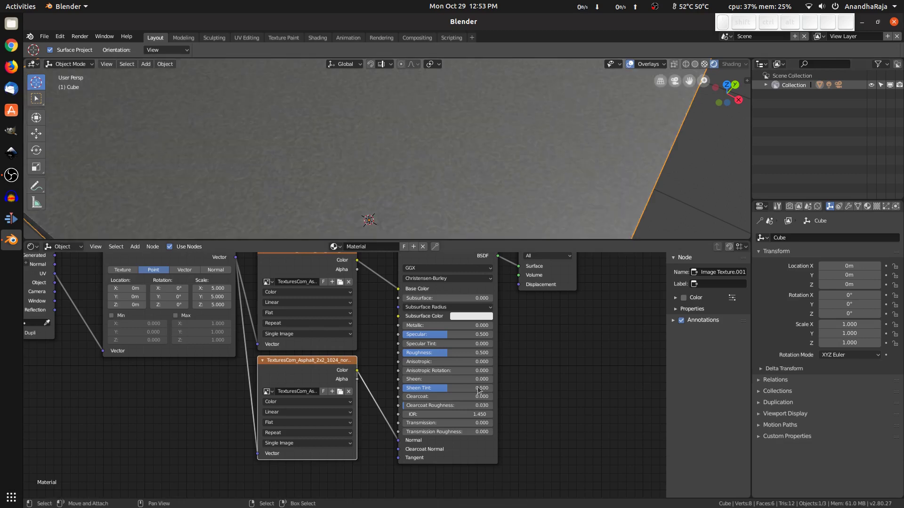
# - Set the normal texture's color space to Non-Color Data and inspect the surface relief on the cube up close
pyautogui.click(286, 408)
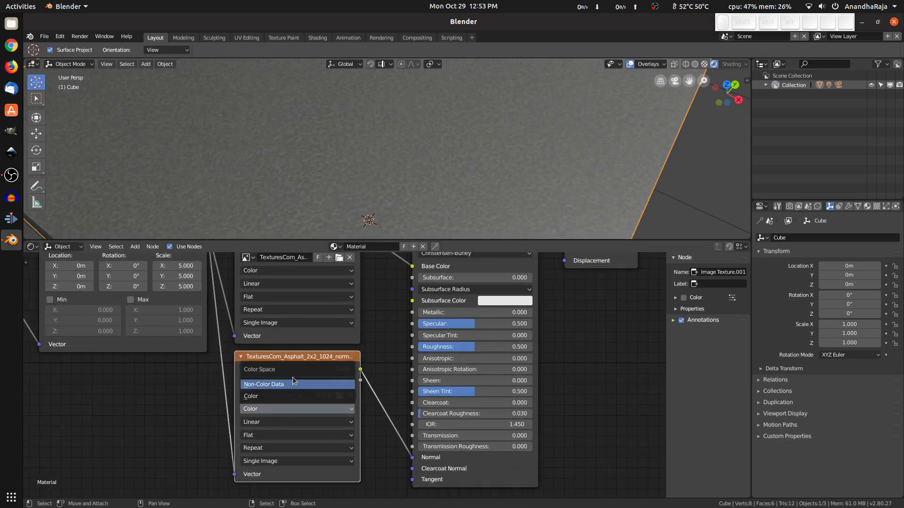
pyautogui.click(292, 385)
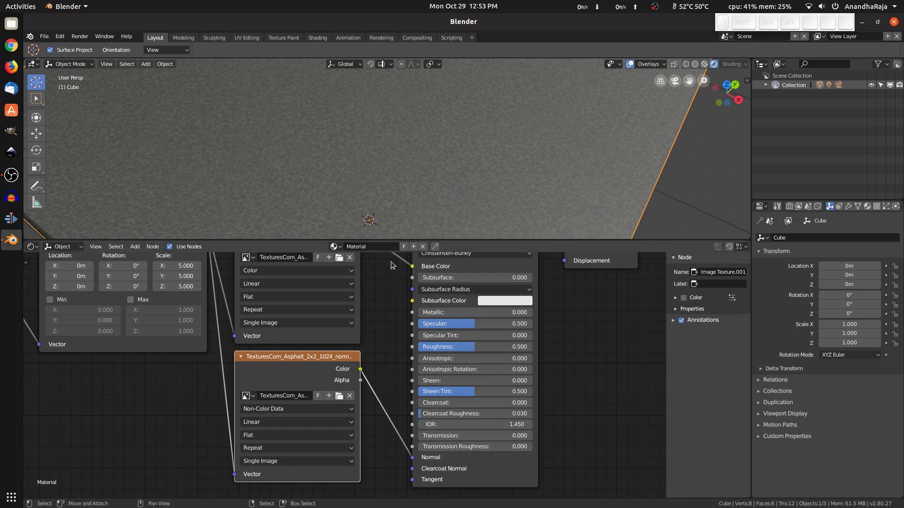
pyautogui.scroll(-4, 467, 147)
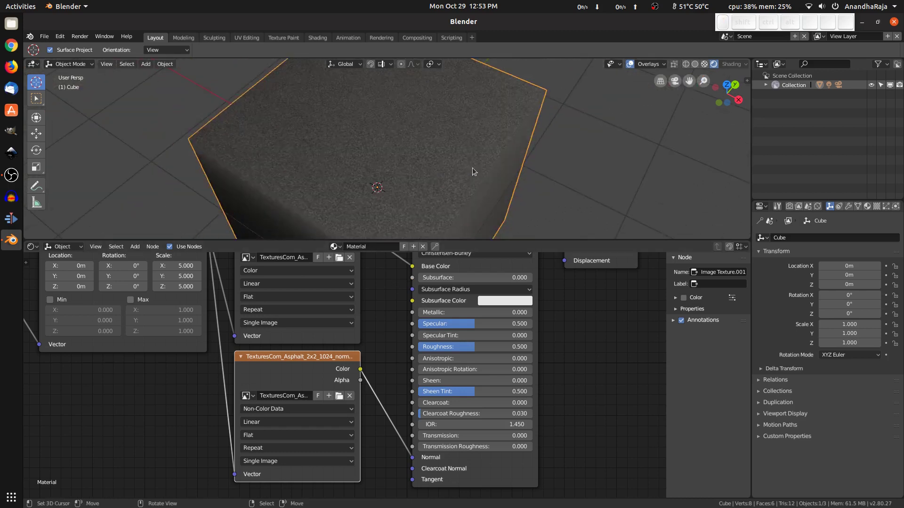
pyautogui.keyDown('shift'); pyautogui.moveTo(557, 350); pyautogui.dragTo(546, 377, button='middle'); pyautogui.keyUp('shift')
pyautogui.scroll(5, 390, 168)
pyautogui.moveTo(410, 168); pyautogui.dragTo(466, 145, button='middle')
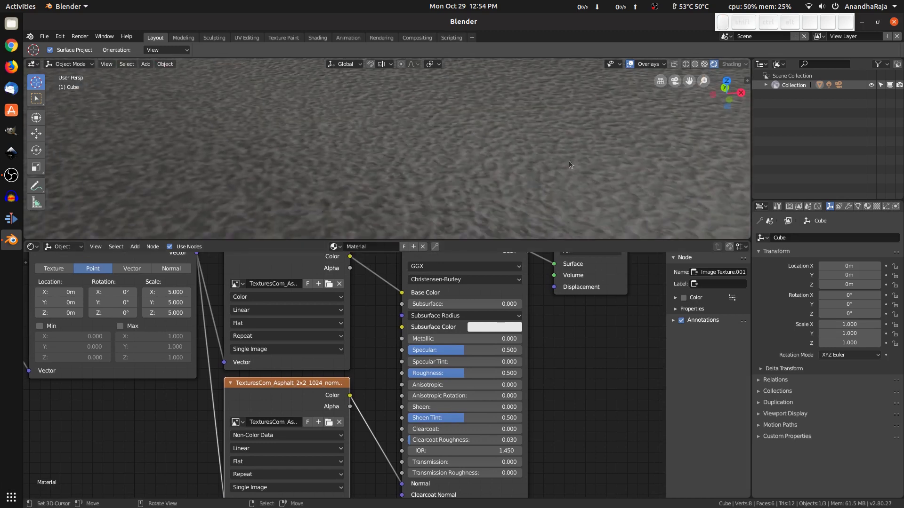
# - Mute and re-enable the normal texture node to compare the cube's surface with and without its relief
pyautogui.click(271, 393)
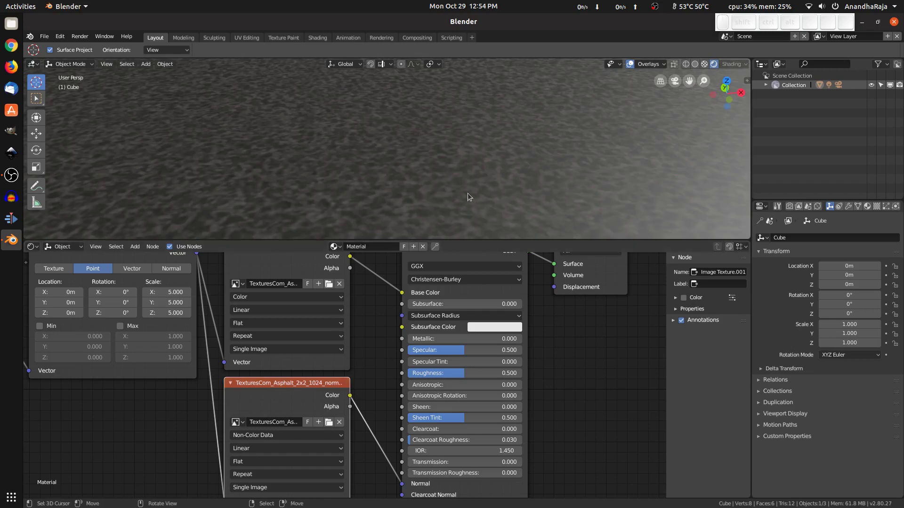
pyautogui.press('m')
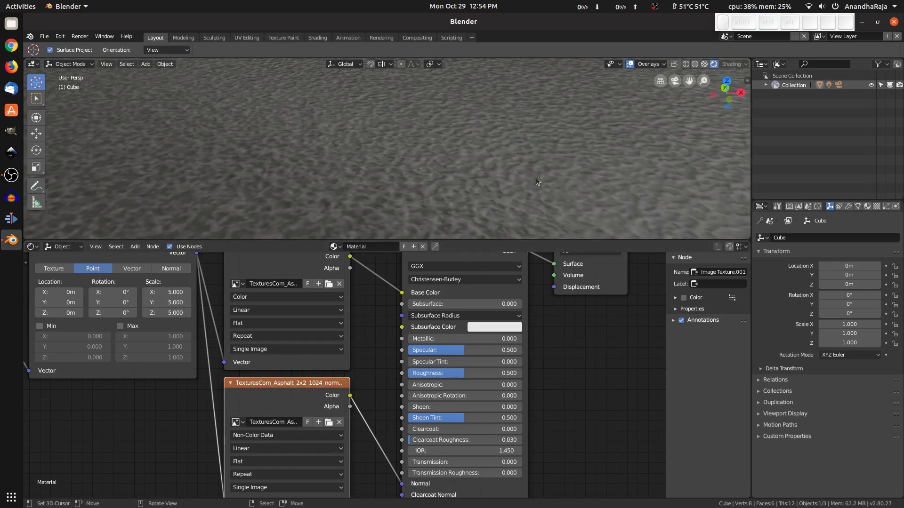
# - Delete the normal and albedo Image Texture nodes together with the Mapping and Texture Coordinate nodes
pyautogui.scroll(-2, 518, 320)
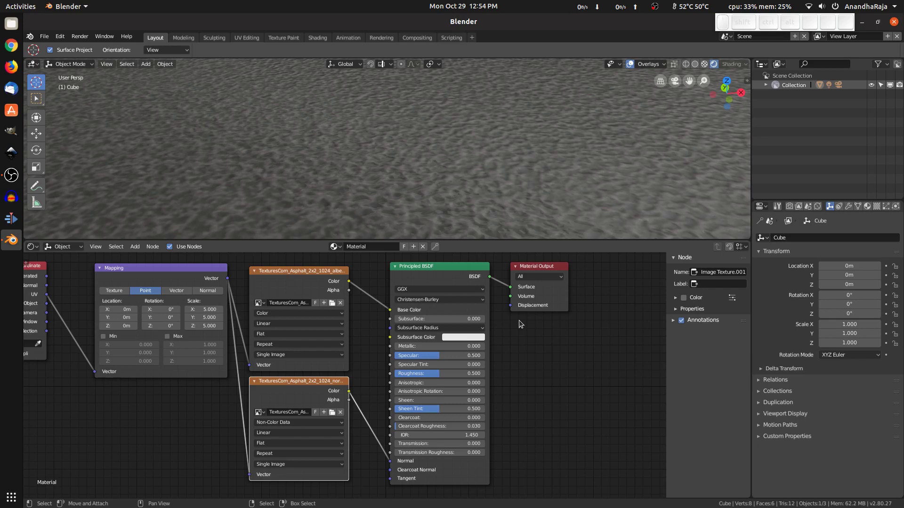
pyautogui.scroll(-1, 326, 381)
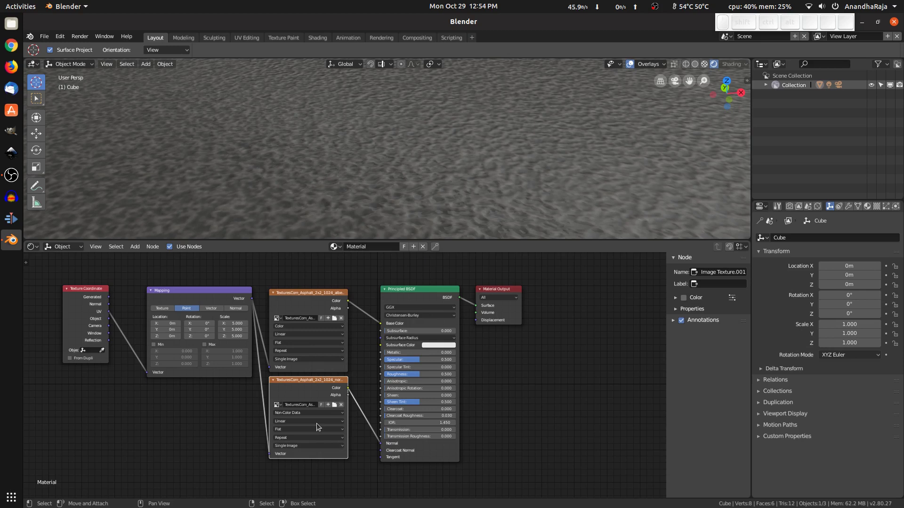
pyautogui.press('Delete')
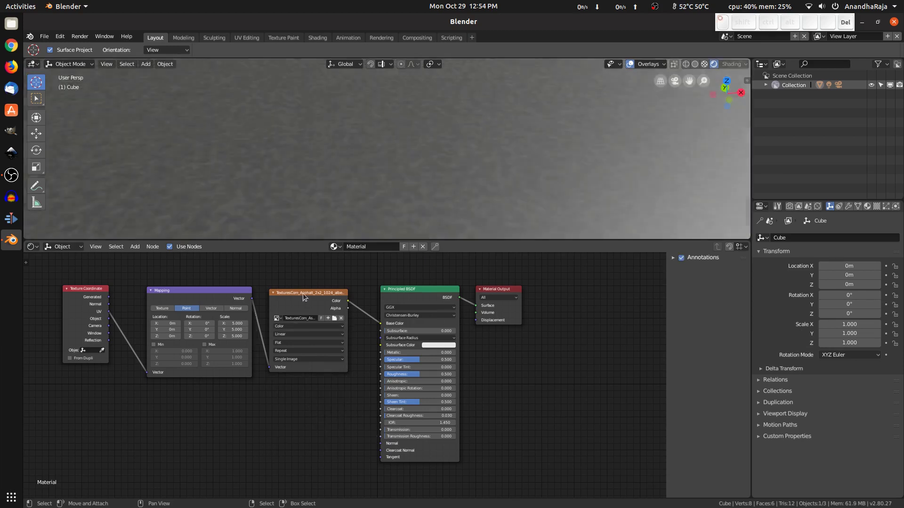
pyautogui.click(304, 293)
pyautogui.press('Delete')
pyautogui.press('Delete')
pyautogui.click(83, 289)
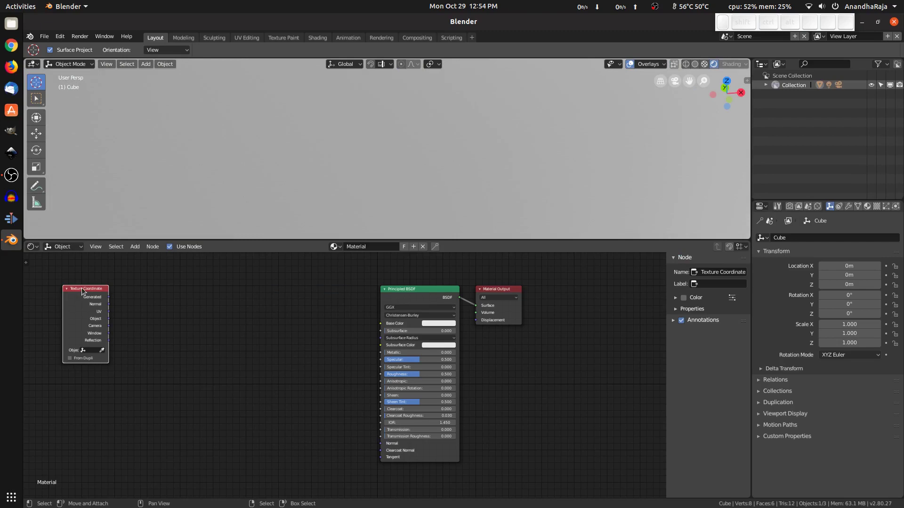
pyautogui.press('Delete')
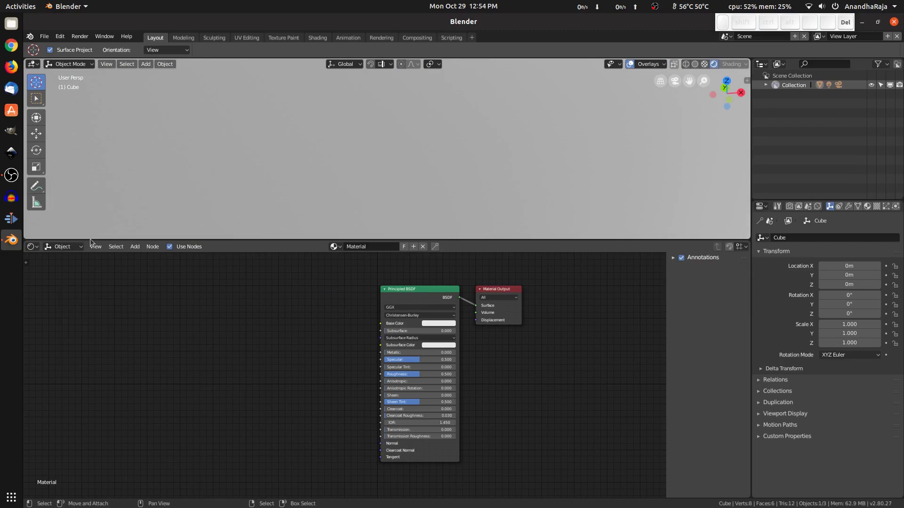
# - Find the Node Wrangler add-on in the user preferences by searching for "node" and enable it
pyautogui.click(59, 37)
pyautogui.click(67, 145)
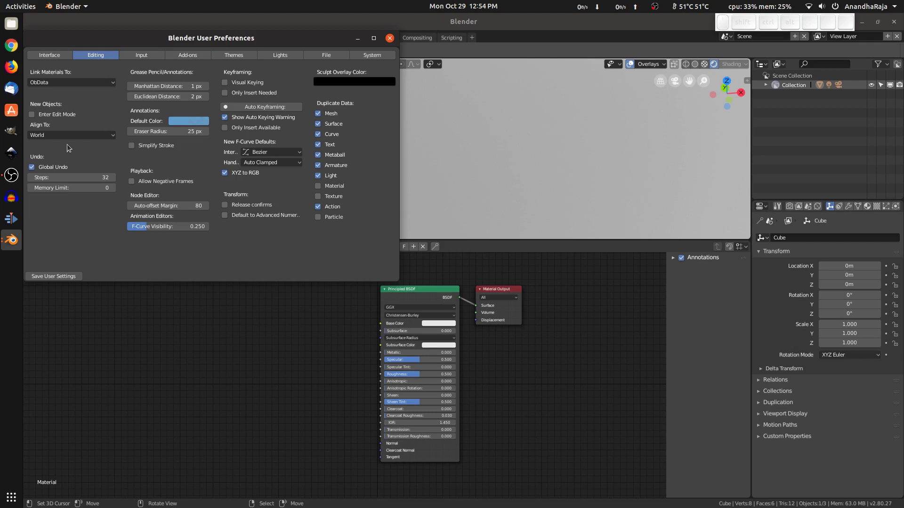
pyautogui.click(187, 55)
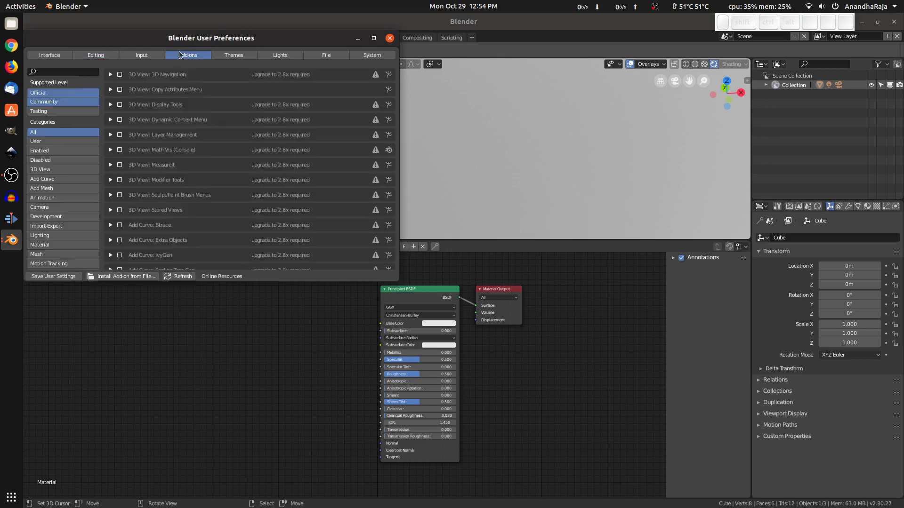
pyautogui.click(61, 71)
pyautogui.write('node')
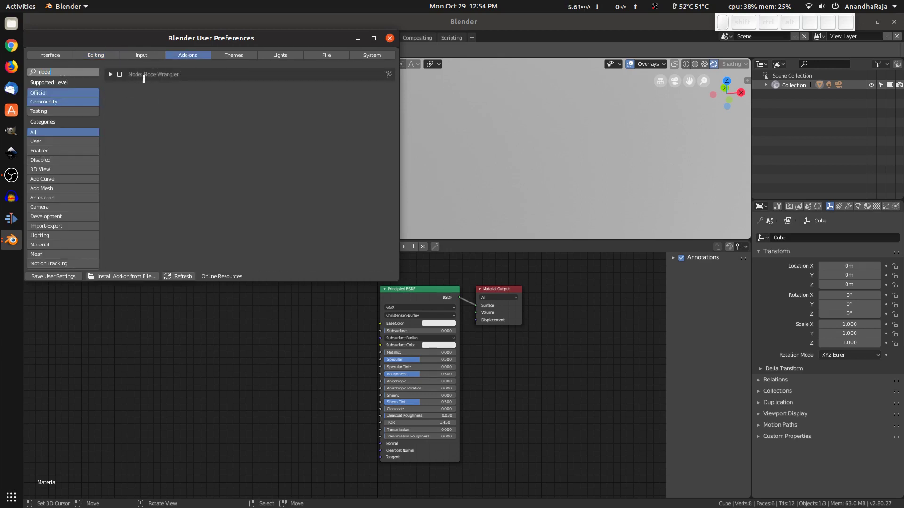
pyautogui.click(119, 75)
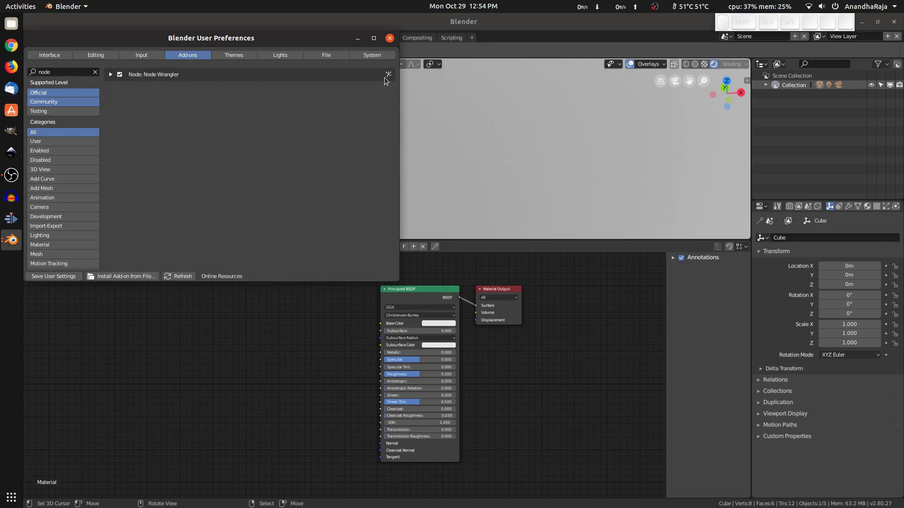
pyautogui.click(389, 38)
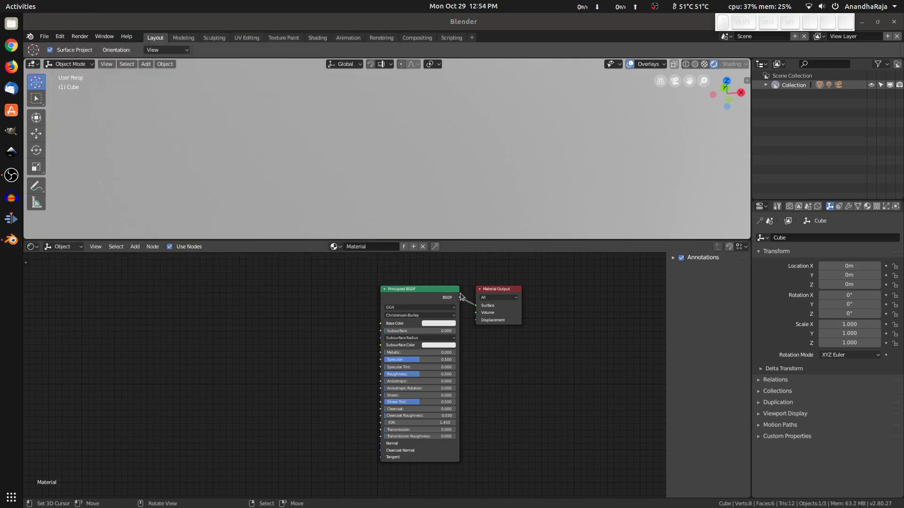
# - Add Node Wrangler's texture setup to the Principled BSDF and spread out the Texture Coordinate, Mapping and Image Texture nodes beside it
pyautogui.click(420, 290)
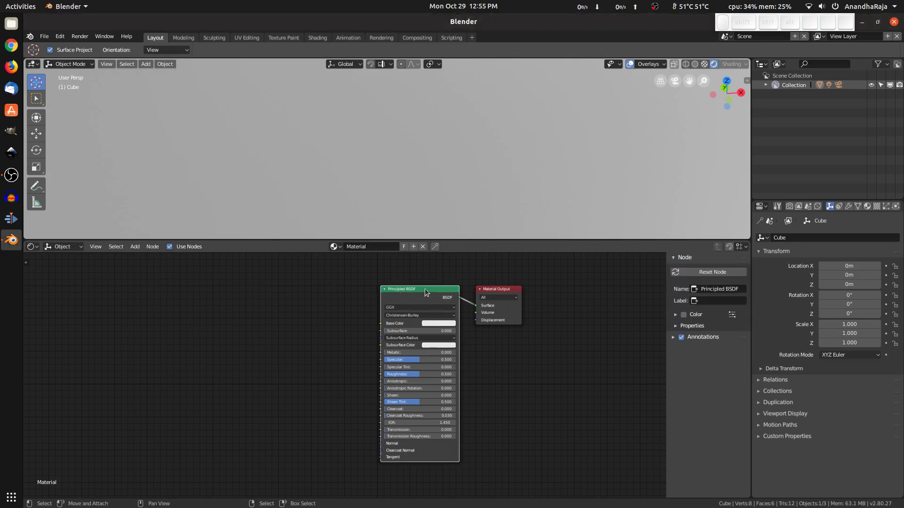
pyautogui.hotkey('ctrl', 't')
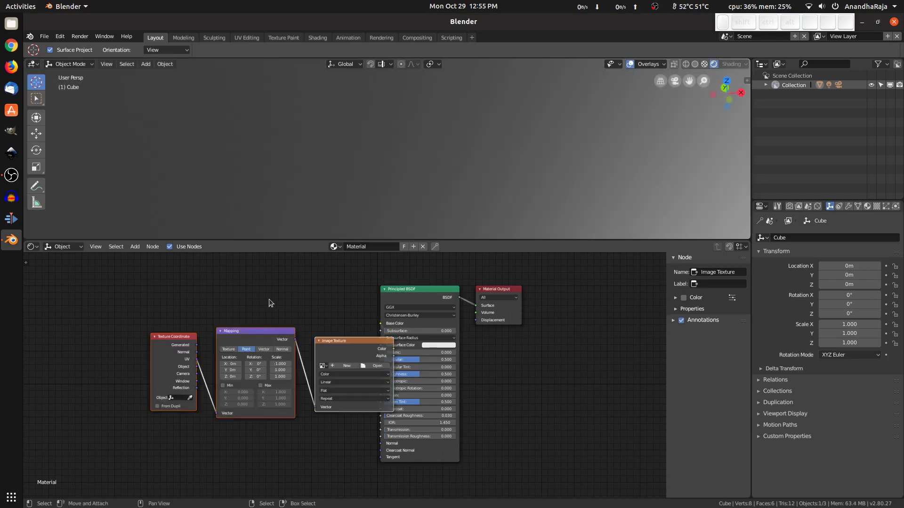
pyautogui.moveTo(183, 349); pyautogui.dragTo(119, 328)
pyautogui.moveTo(253, 338); pyautogui.dragTo(206, 319)
pyautogui.moveTo(343, 342); pyautogui.dragTo(297, 315)
# - Load TexturesCom_Asphalt_2x2_1024_albedo.tif from the Project folder into the Image Texture node
pyautogui.scroll(1, 301, 351)
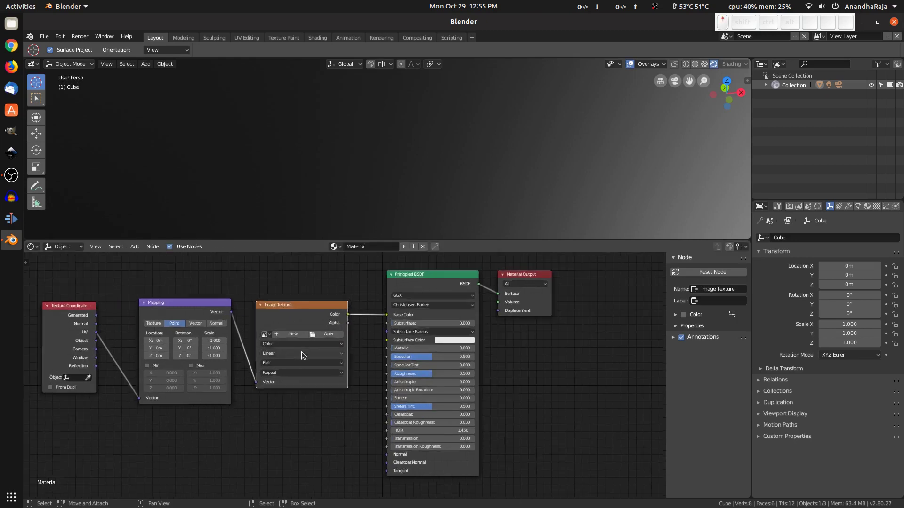
pyautogui.scroll(2, 301, 352)
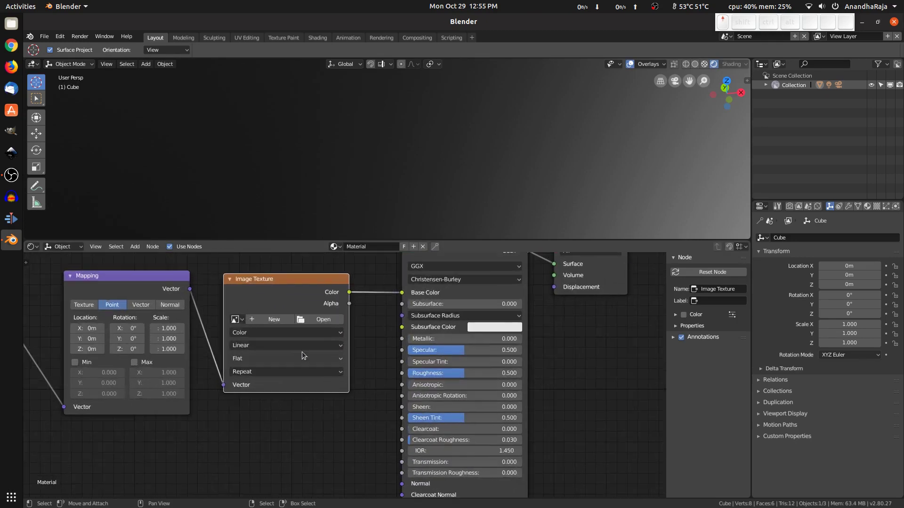
pyautogui.click(328, 320)
pyautogui.click(50, 299)
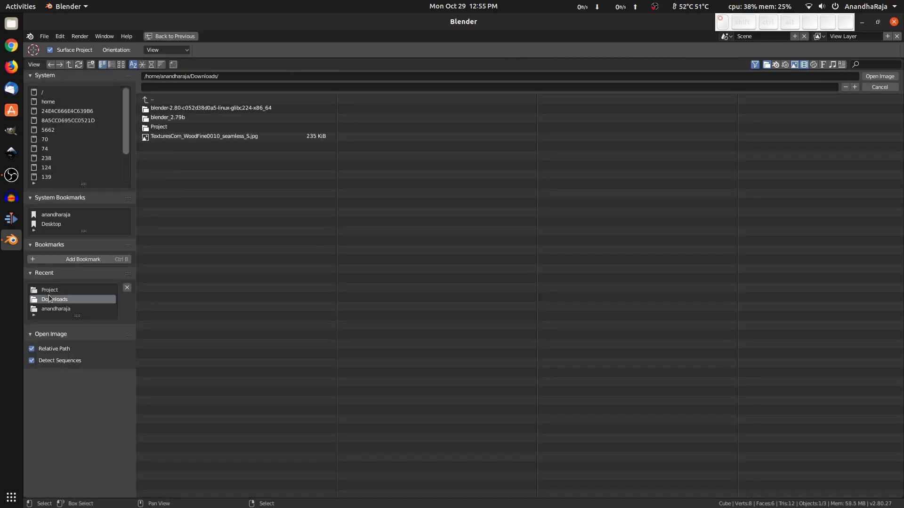
pyautogui.click(50, 289)
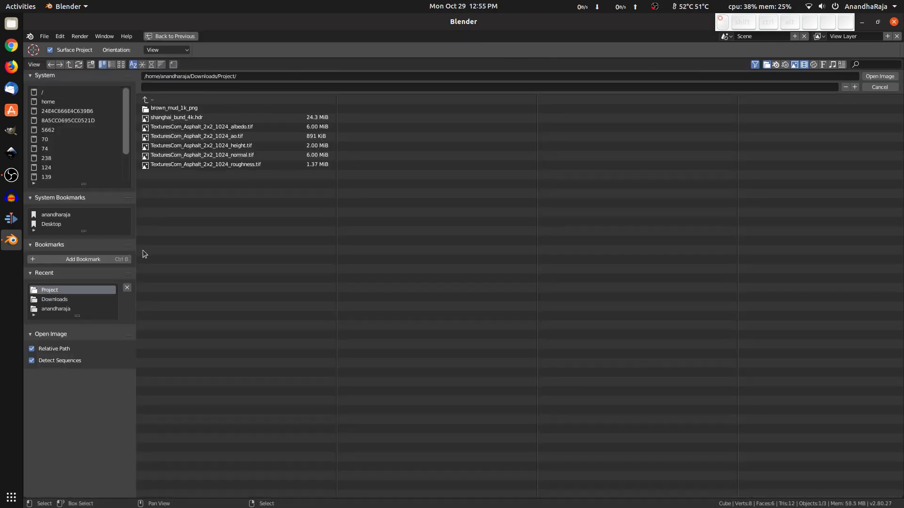
pyautogui.click(242, 128)
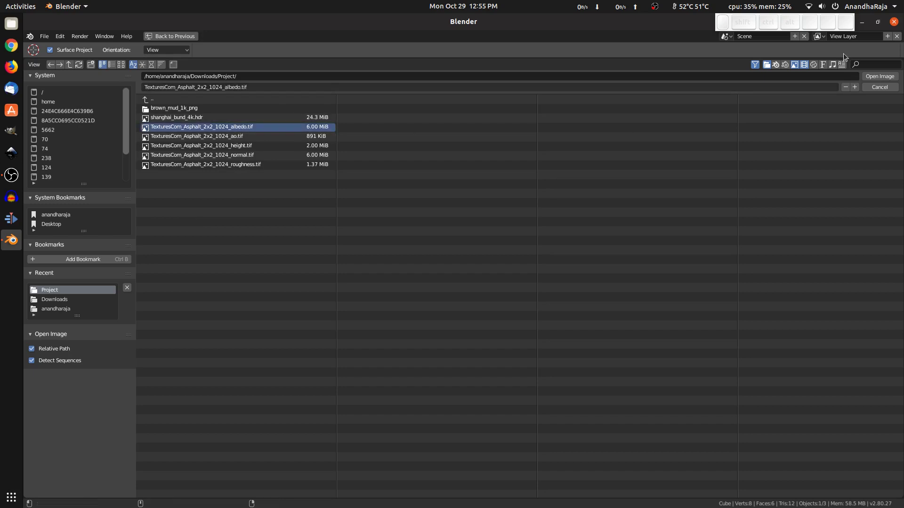
pyautogui.click(879, 76)
pyautogui.scroll(-5, 526, 120)
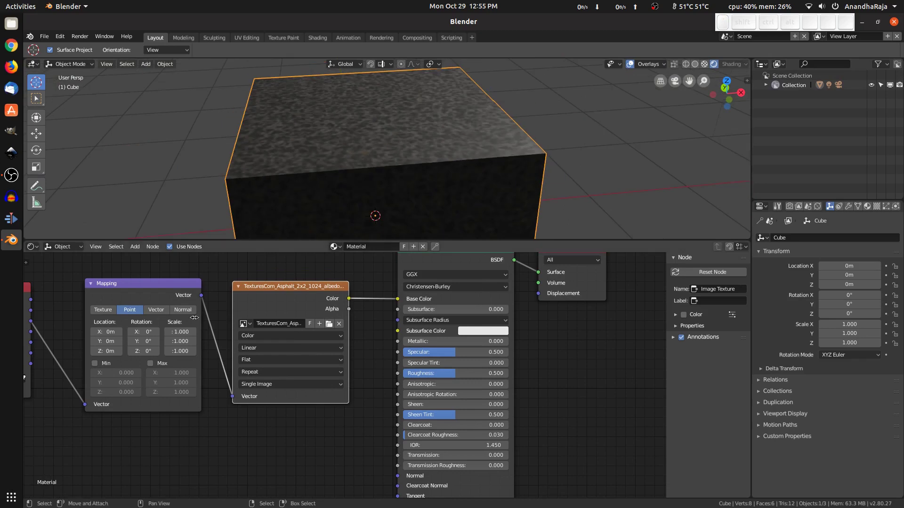
# - Set the Mapping node's X and Y scale to 5 and view the cube's top face
pyautogui.click(180, 331)
pyautogui.write('1.0')
pyautogui.write('5')
pyautogui.press('Return')
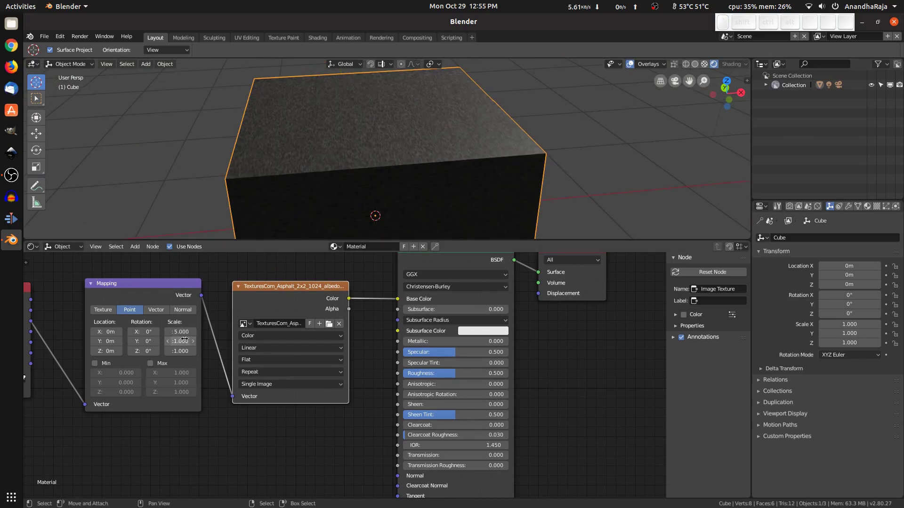
pyautogui.click(184, 340)
pyautogui.write('5')
pyautogui.press('Return')
pyautogui.moveTo(437, 96); pyautogui.dragTo(433, 125, button='middle')
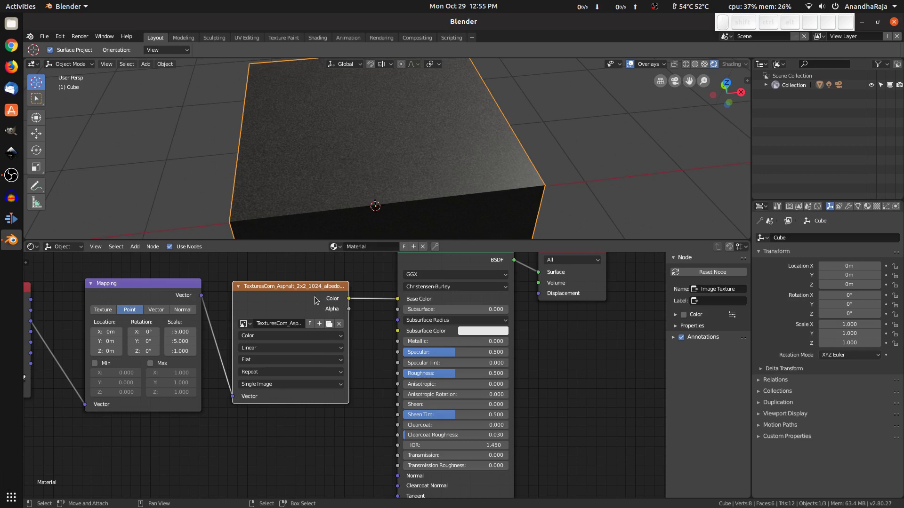
# - Delete the albedo Image Texture, Mapping and Texture Coordinate nodes
pyautogui.press('x')
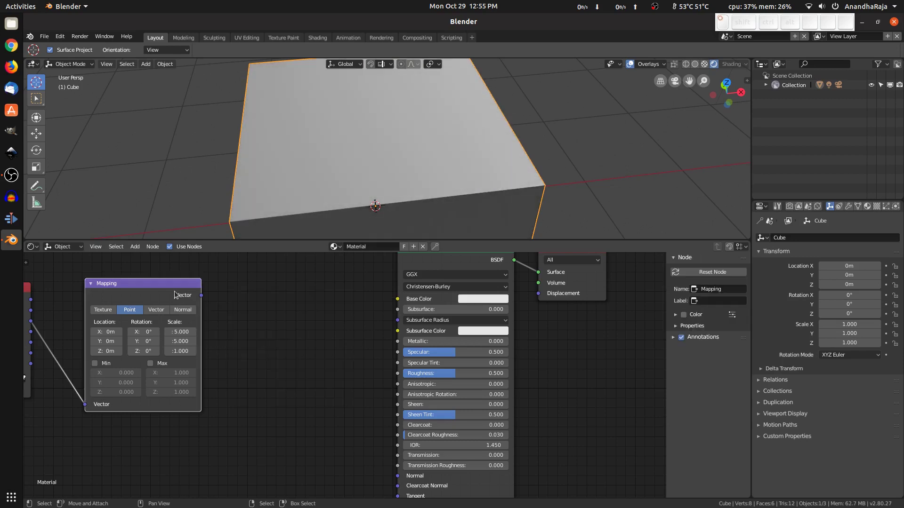
pyautogui.scroll(-1, 342, 375)
pyautogui.press('Delete')
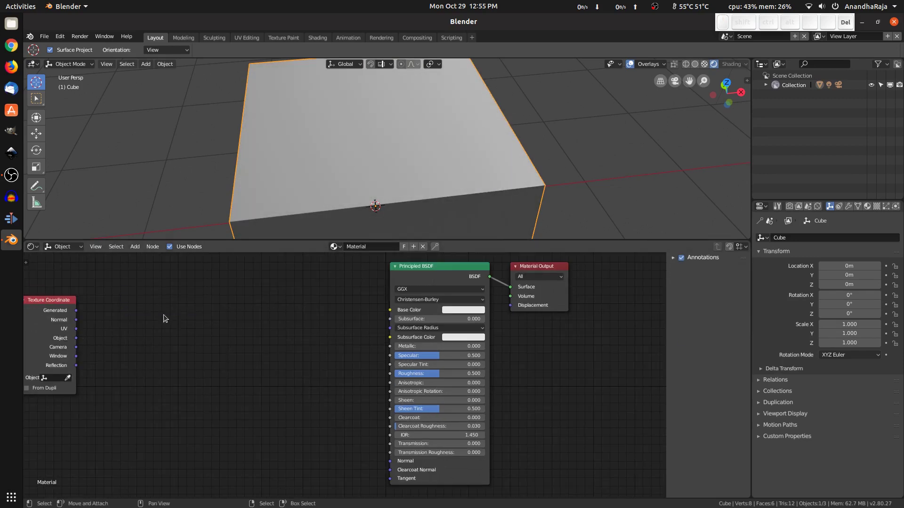
pyautogui.click(57, 301)
pyautogui.press('Delete')
# - Run Principled Texture Setup on the Principled BSDF with the asphalt albedo, ao, height, normal and roughness .tif files
pyautogui.click(438, 282)
pyautogui.scroll(-2, 405, 365)
pyautogui.keyDown('shift'); pyautogui.moveTo(349, 368); pyautogui.dragTo(396, 375, button='middle'); pyautogui.keyUp('shift')
pyautogui.scroll(-1, 391, 374)
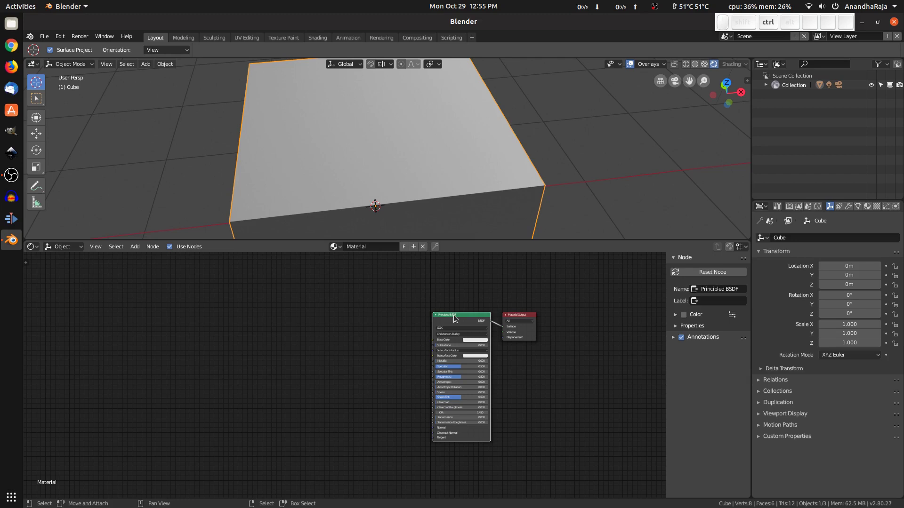
pyautogui.hotkey('ctrl', 'shift', 't')
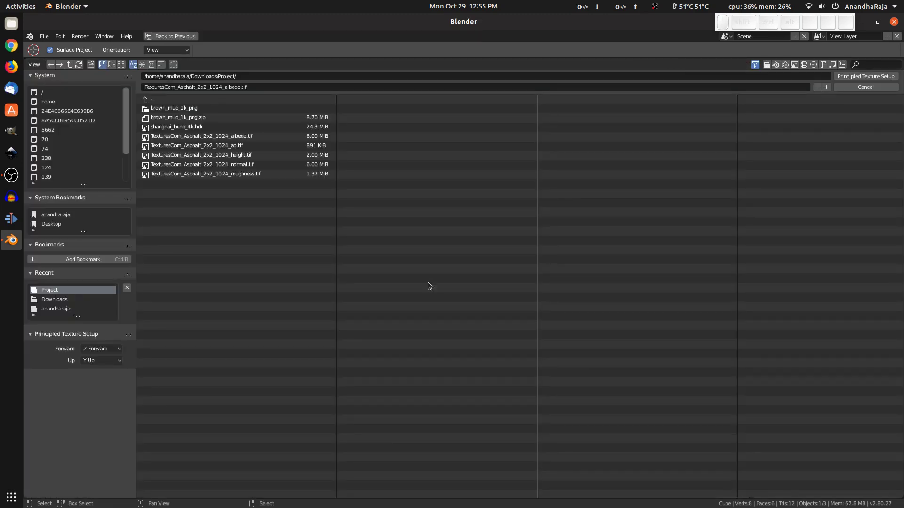
pyautogui.click(245, 139)
pyautogui.keyDown('shift'); pyautogui.click(237, 145); pyautogui.keyUp('shift')
pyautogui.keyDown('shift'); pyautogui.click(237, 154); pyautogui.keyUp('shift')
pyautogui.keyDown('shift'); pyautogui.click(235, 164); pyautogui.keyUp('shift')
pyautogui.keyDown('shift'); pyautogui.click(236, 174); pyautogui.keyUp('shift')
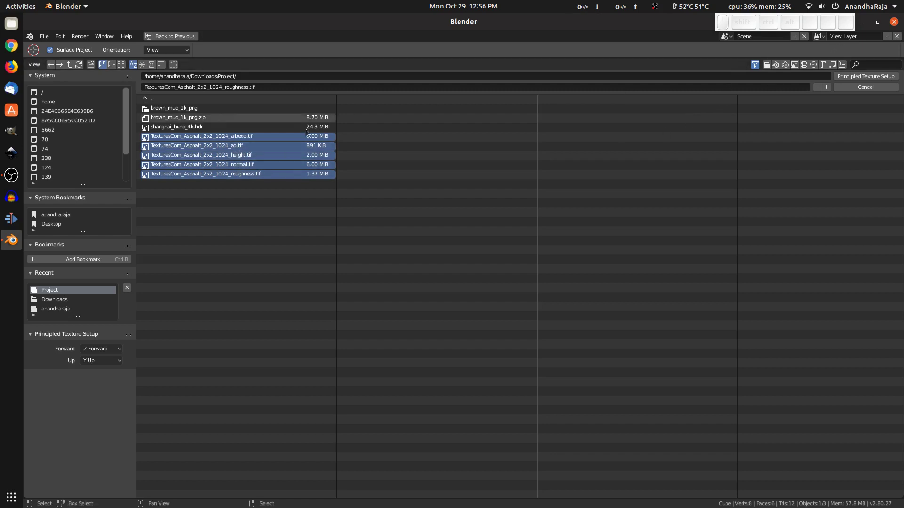
pyautogui.click(857, 77)
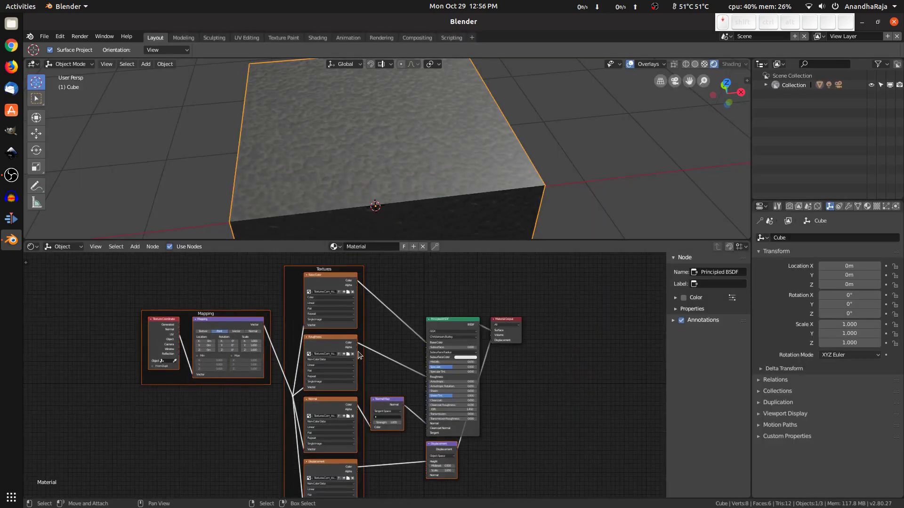
# - Examine the generated texture, Normal Map and Displacement nodes and their links, plus the resulting surface on the cube
pyautogui.scroll(3, 359, 354)
pyautogui.scroll(2, 275, 281)
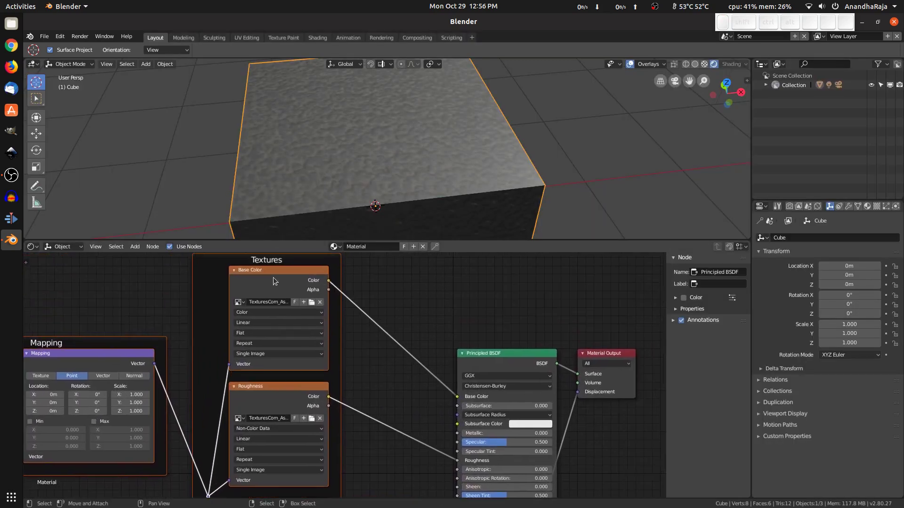
pyautogui.moveTo(382, 446); pyautogui.dragTo(385, 299, button='middle')
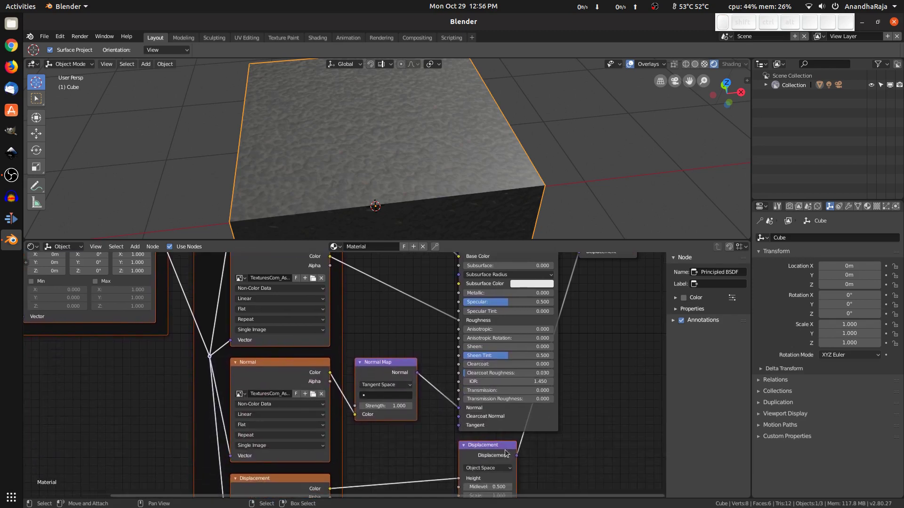
pyautogui.scroll(-3, 506, 453)
pyautogui.moveTo(426, 376); pyautogui.dragTo(381, 402, button='middle')
pyautogui.scroll(1, 396, 397)
pyautogui.scroll(3, 302, 379)
pyautogui.moveTo(373, 160); pyautogui.dragTo(485, 153, button='middle')
pyautogui.scroll(3, 433, 163)
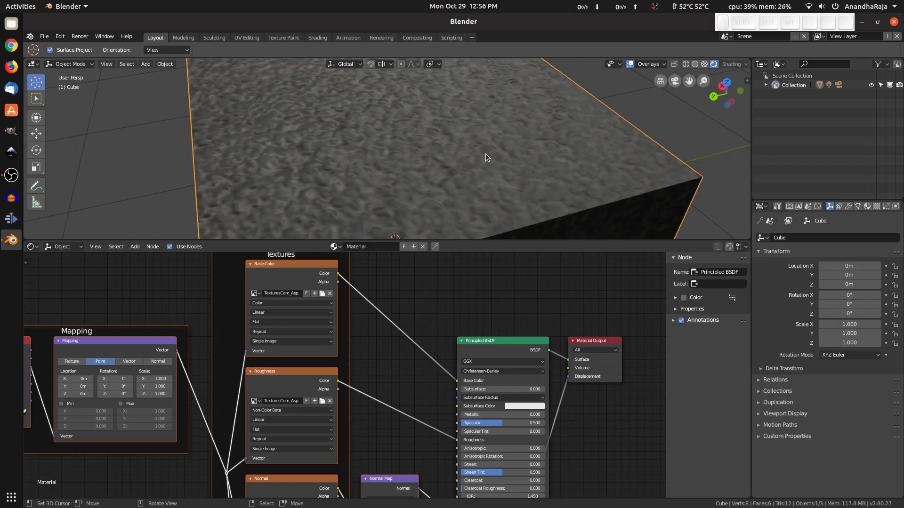
# - Set the X and Y scale of the generated Mapping node to 5
pyautogui.click(157, 379)
pyautogui.write('5')
pyautogui.press('Return')
pyautogui.click(159, 386)
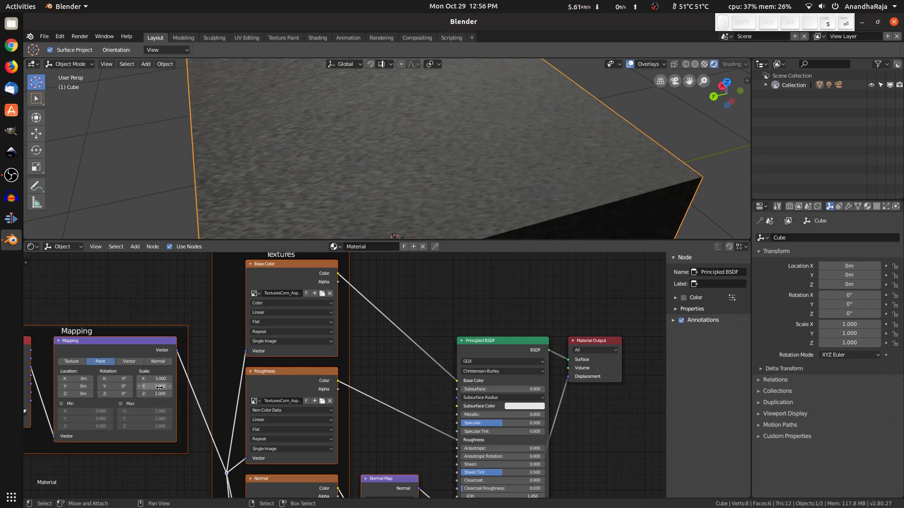
pyautogui.write('5')
pyautogui.press('Return')
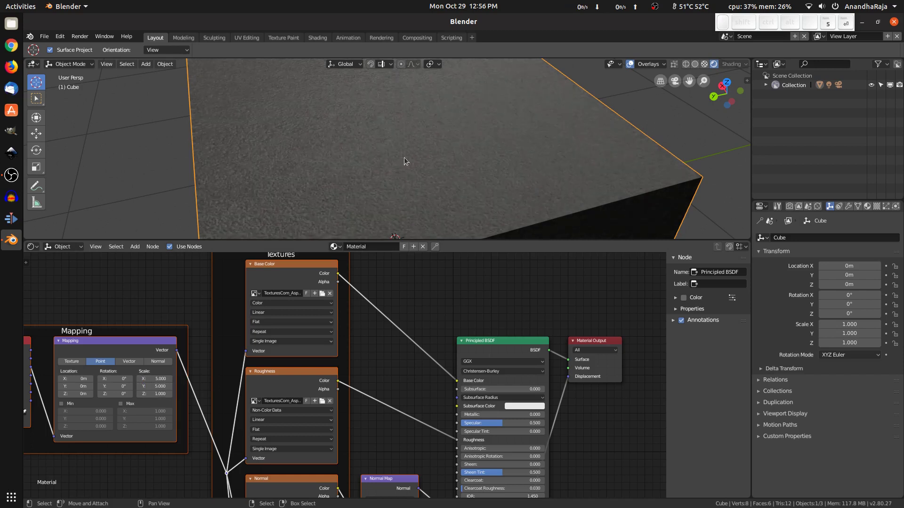
# - Examine the cube's asphalt surface up close and select the Material Output node
pyautogui.scroll(5, 404, 158)
pyautogui.moveTo(405, 151); pyautogui.dragTo(438, 155, button='middle')
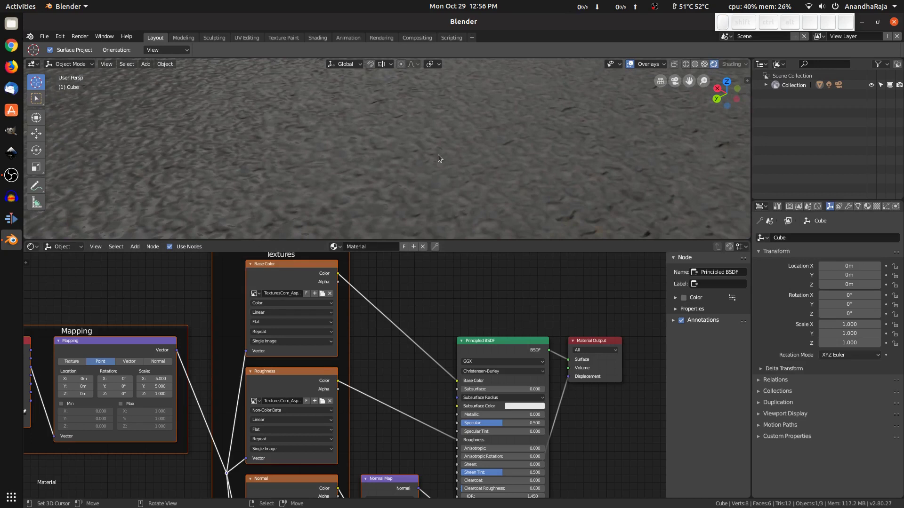
pyautogui.scroll(-1, 471, 282)
pyautogui.click(489, 320)
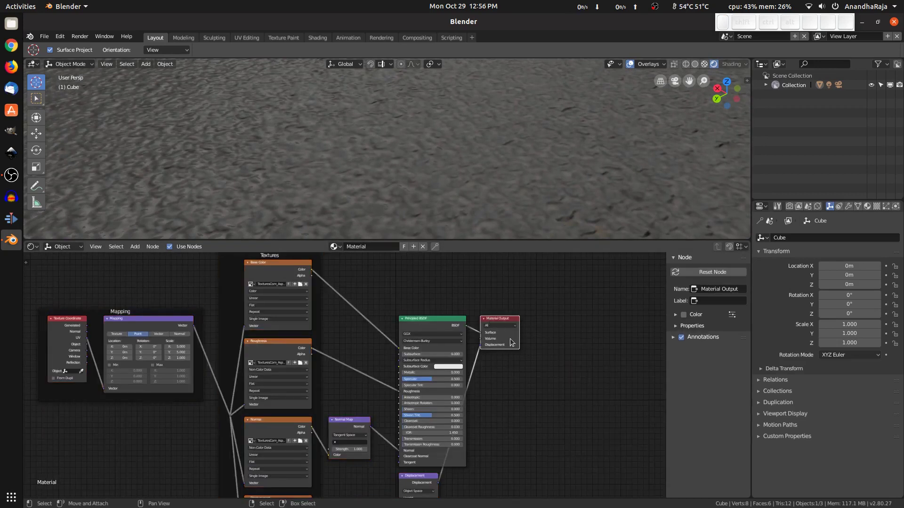
# - Move the Material Output node well away from the Principled BSDF to free space between them
pyautogui.scroll(1, 512, 338)
pyautogui.moveTo(512, 338); pyautogui.dragTo(408, 310, button='middle')
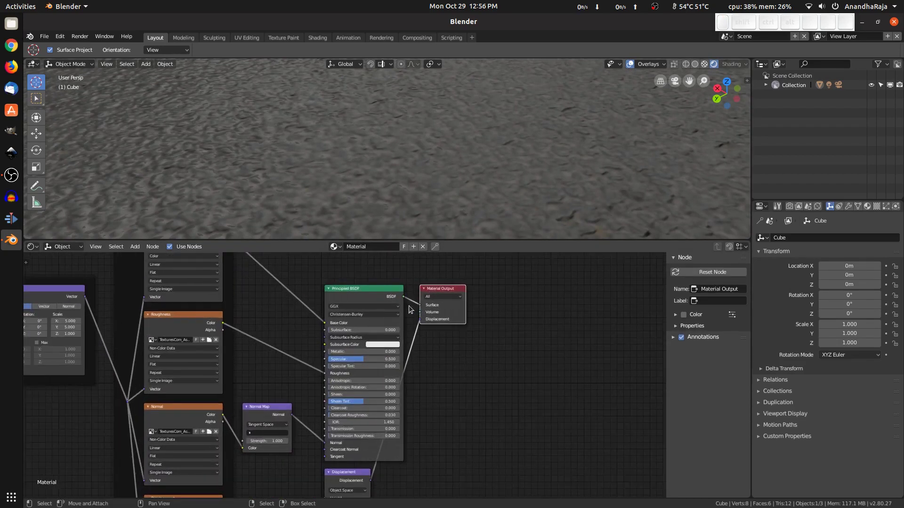
pyautogui.moveTo(431, 294); pyautogui.dragTo(640, 306)
pyautogui.moveTo(30, 303); pyautogui.dragTo(33, 301)
# - Duplicate the Principled BSDF, place the copy below the original, and shift the original slightly toward the Material Output
pyautogui.scroll(-1, 353, 330)
pyautogui.moveTo(367, 303); pyautogui.dragTo(317, 300, button='middle')
pyautogui.click(317, 300)
pyautogui.hotkey('shift', 'd')
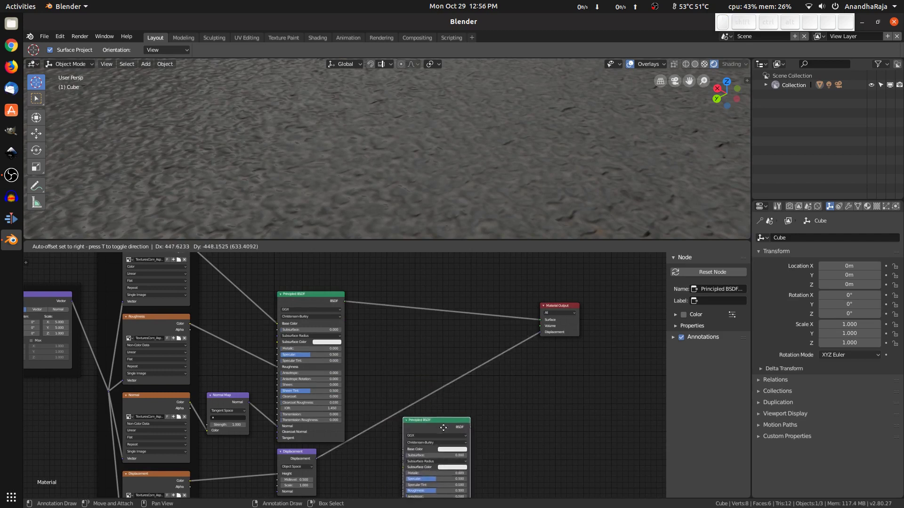
pyautogui.scroll(-2, 494, 419)
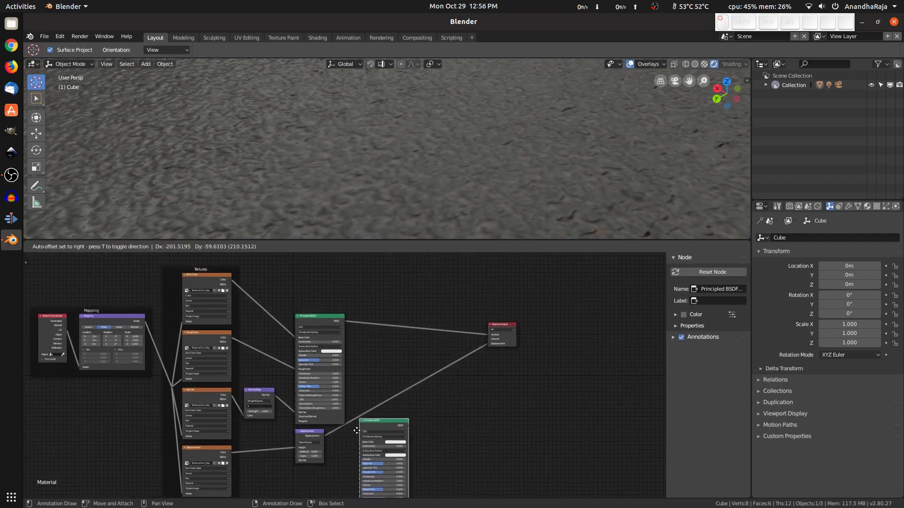
pyautogui.click(337, 453)
pyautogui.moveTo(330, 321); pyautogui.dragTo(362, 315)
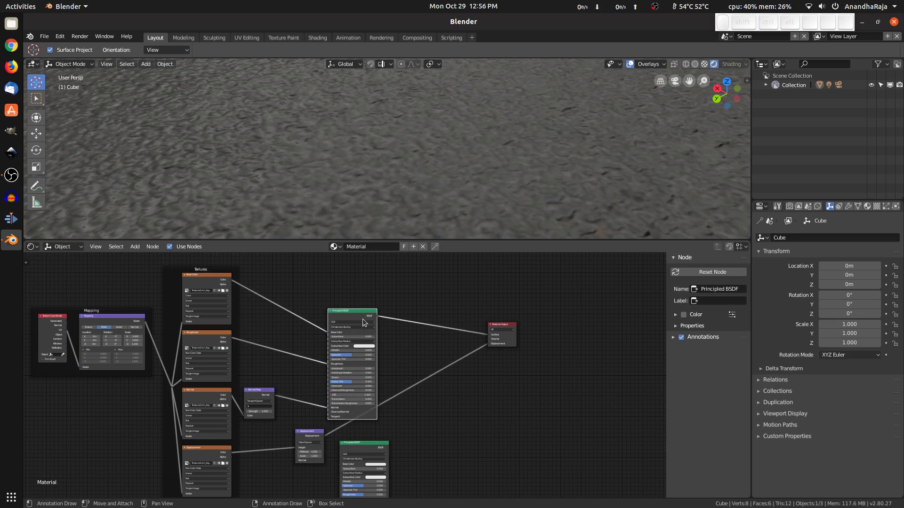
pyautogui.moveTo(355, 317); pyautogui.dragTo(363, 316)
# - Merge the two Principled BSDF nodes with a Node Wrangler Mix Shader and move the Material Output node down level with it
pyautogui.press('alt')
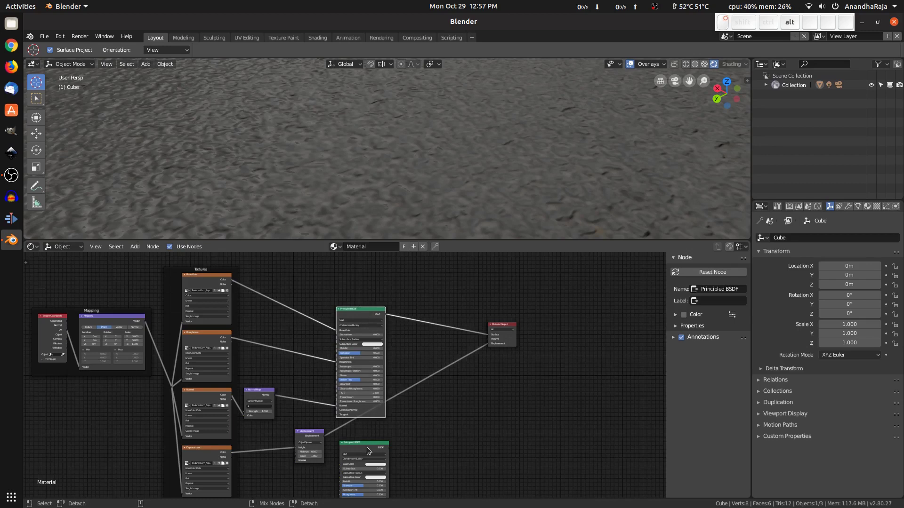
pyautogui.keyDown('alt'); pyautogui.moveTo(367, 447); pyautogui.dragTo(360, 376, button='right'); pyautogui.keyUp('alt')
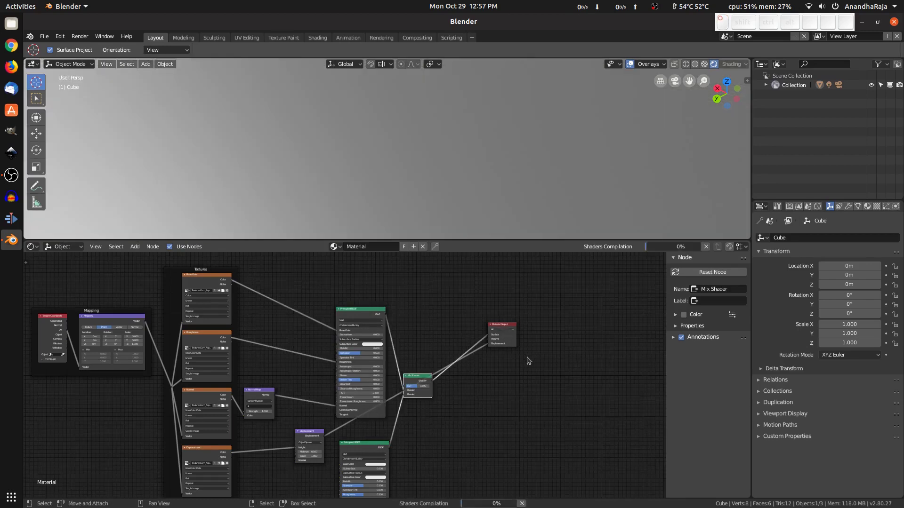
pyautogui.scroll(3, 522, 333)
pyautogui.moveTo(596, 300); pyautogui.dragTo(614, 391)
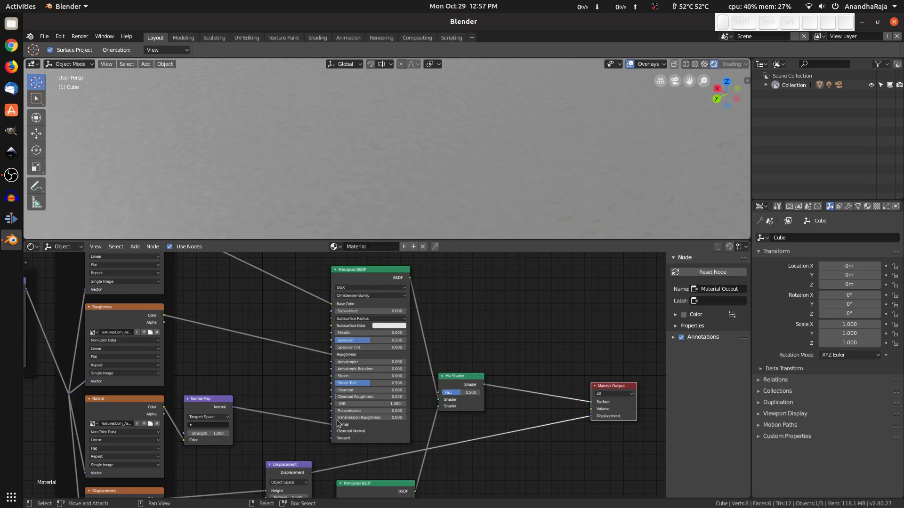
pyautogui.scroll(-1, 517, 380)
pyautogui.moveTo(507, 381); pyautogui.dragTo(403, 359, button='middle')
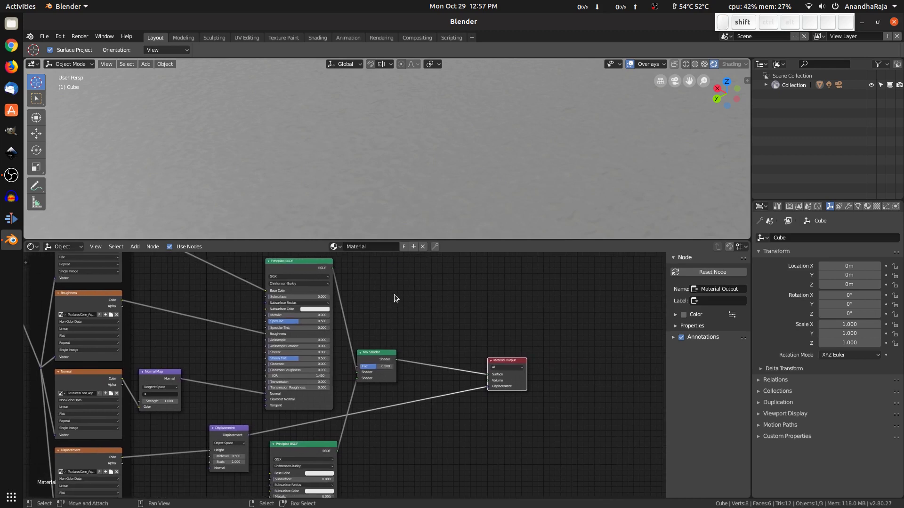
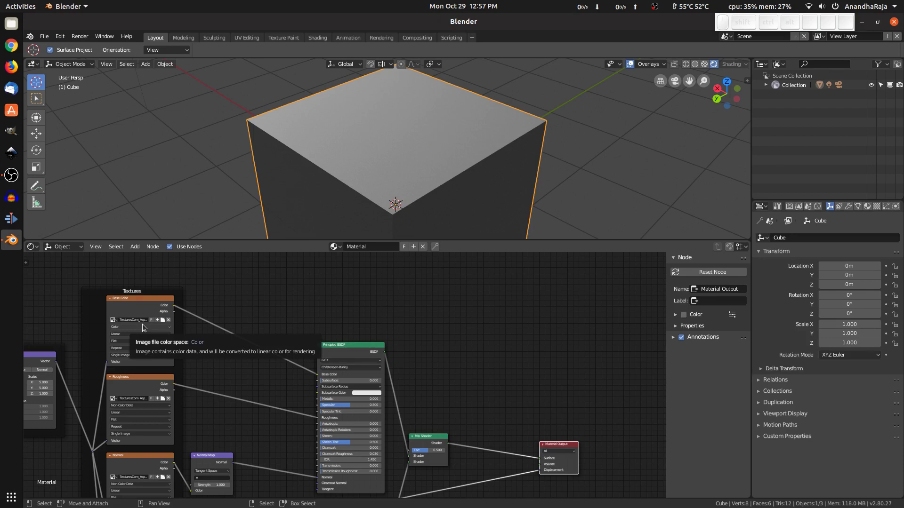
# - Preview the Base Color texture alone on the cube and inspect its surface up close
pyautogui.keyDown('ctrl'); pyautogui.keyDown('shift'); pyautogui.click(139, 295); pyautogui.keyUp('shift'); pyautogui.keyUp('ctrl')
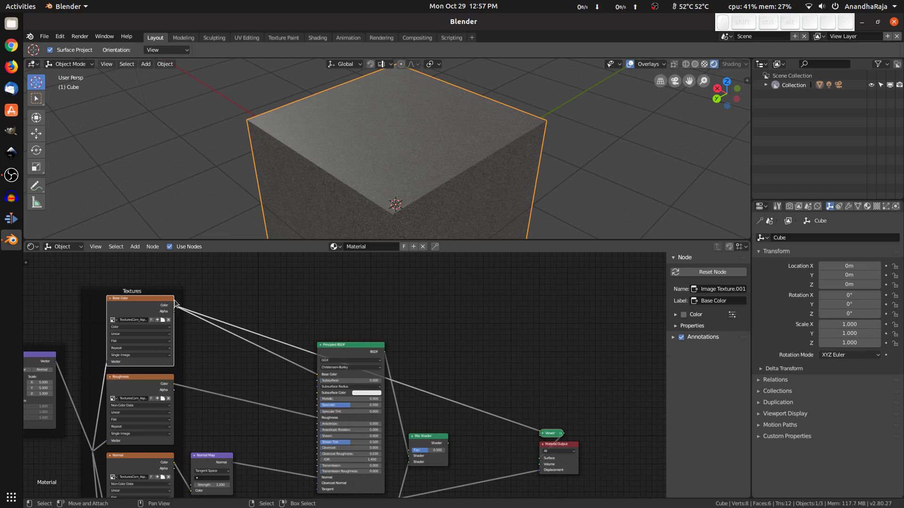
pyautogui.scroll(2, 382, 162)
pyautogui.scroll(2, 383, 162)
pyautogui.moveTo(383, 160); pyautogui.dragTo(510, 157, button='middle')
pyautogui.moveTo(472, 181); pyautogui.dragTo(569, 168, button='middle')
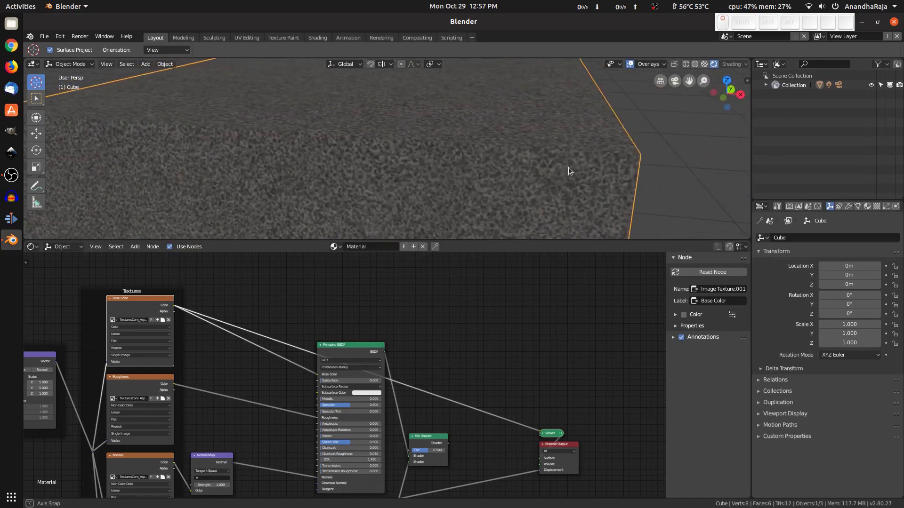
# - Preview the Roughness texture and the Normal texture in turn on the cube, inspecting each from different angles
pyautogui.keyDown('ctrl'); pyautogui.keyDown('shift'); pyautogui.click(130, 379); pyautogui.keyUp('shift'); pyautogui.keyUp('ctrl')
pyautogui.moveTo(330, 203); pyautogui.dragTo(419, 202, button='middle')
pyautogui.moveTo(204, 423); pyautogui.dragTo(260, 326, button='middle')
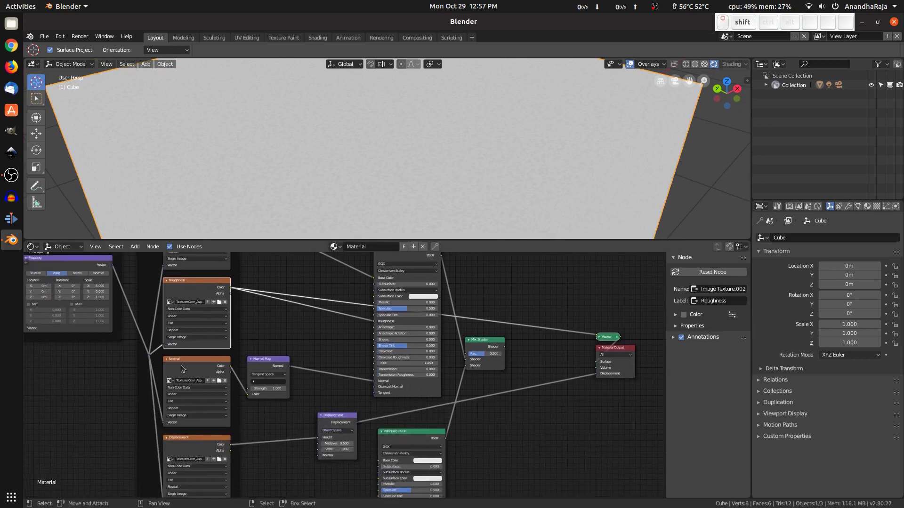
pyautogui.keyDown('ctrl'); pyautogui.keyDown('shift'); pyautogui.click(184, 365); pyautogui.keyUp('shift'); pyautogui.keyUp('ctrl')
pyautogui.moveTo(424, 147); pyautogui.dragTo(358, 198, button='middle')
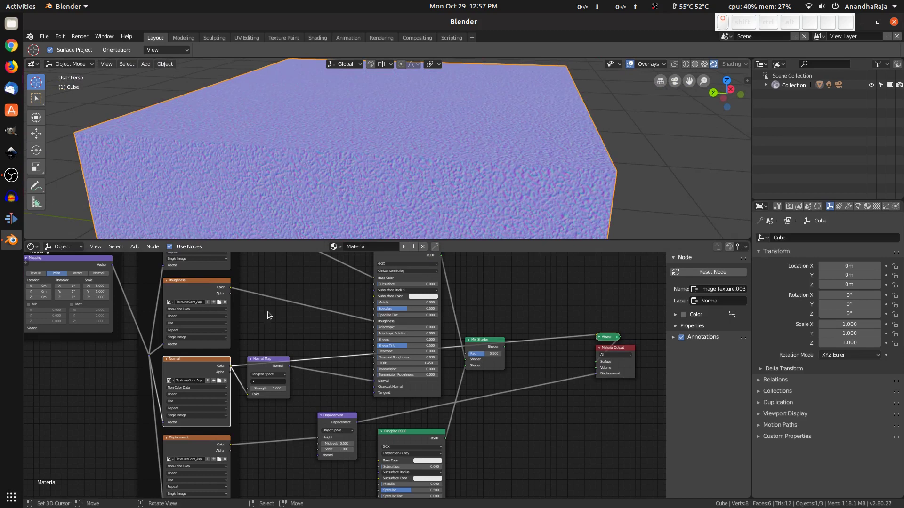
# - Preview the Displacement texture alone on the cube and inspect its top surface
pyautogui.keyDown('shift'); pyautogui.scroll(-5, 291, 343); pyautogui.keyUp('shift')
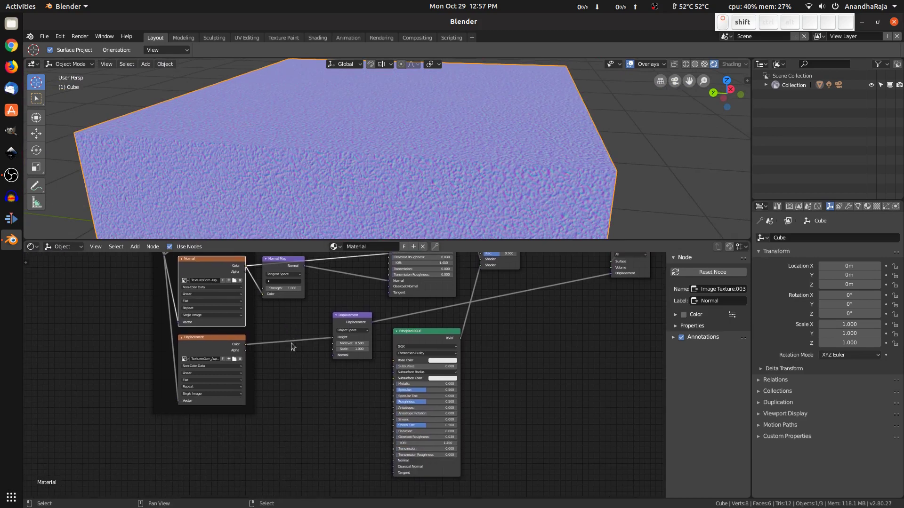
pyautogui.keyDown('ctrl'); pyautogui.keyDown('shift'); pyautogui.click(219, 337); pyautogui.keyUp('shift'); pyautogui.keyUp('ctrl')
pyautogui.moveTo(330, 169); pyautogui.dragTo(341, 166, button='middle')
pyautogui.scroll(1, 391, 303)
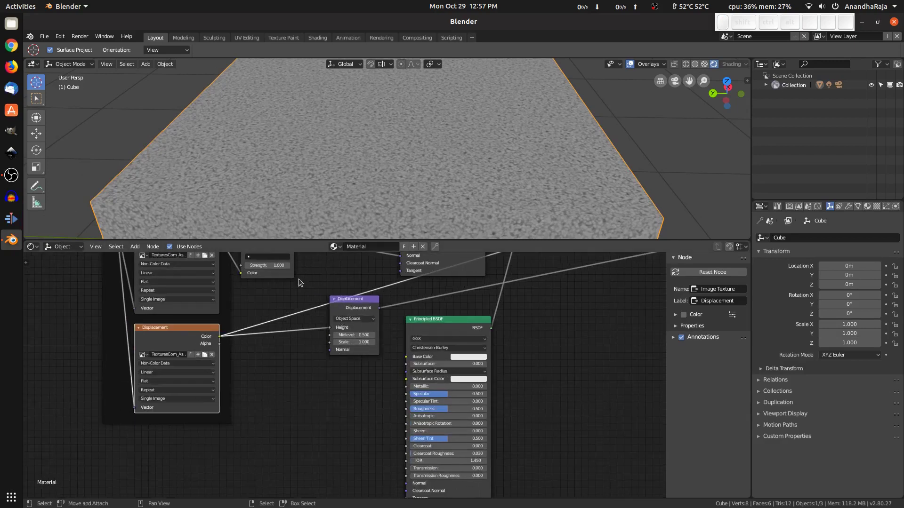
# - Switch the preview back to the Mix Shader so it feeds the Material Output's Surface input
pyautogui.keyDown('shift'); pyautogui.moveTo(565, 317); pyautogui.dragTo(420, 365, button='middle'); pyautogui.keyUp('shift')
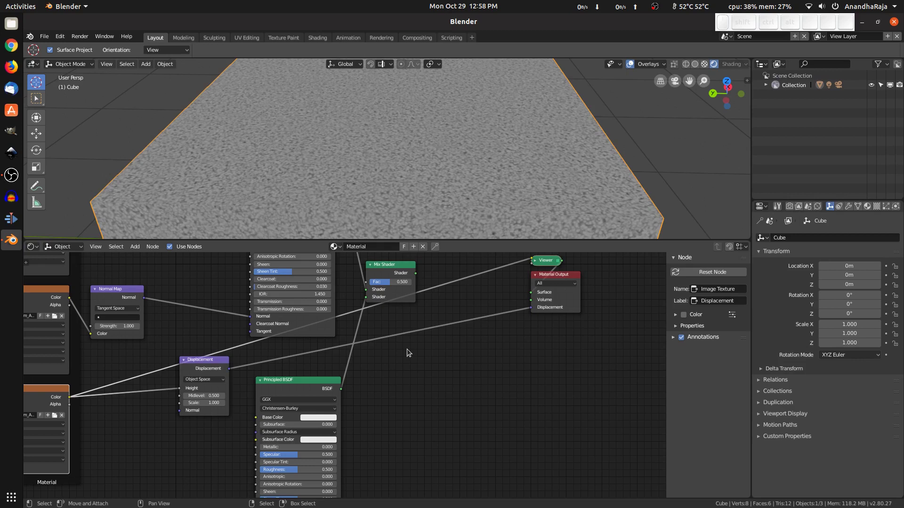
pyautogui.keyDown('shift'); pyautogui.moveTo(415, 362); pyautogui.dragTo(378, 421, button='middle'); pyautogui.keyUp('shift')
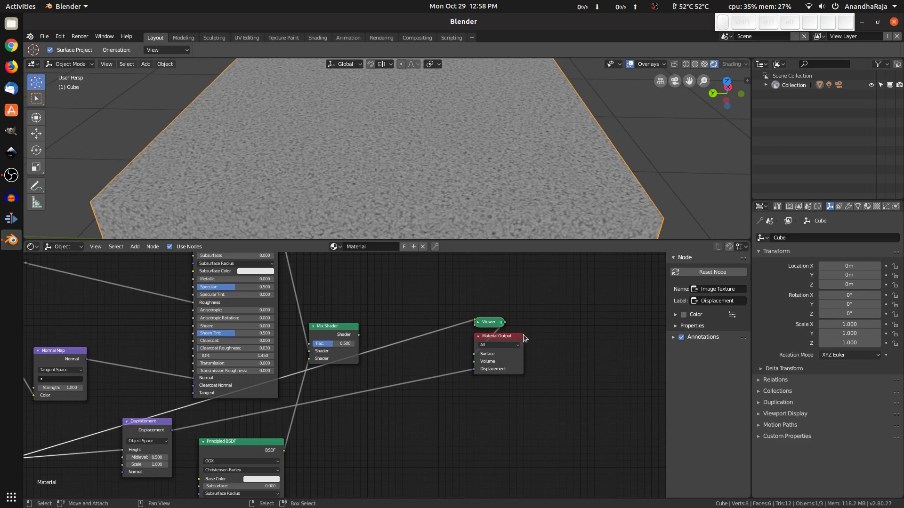
pyautogui.keyDown('ctrl'); pyautogui.keyDown('shift'); pyautogui.click(335, 332); pyautogui.keyUp('shift'); pyautogui.keyUp('ctrl')
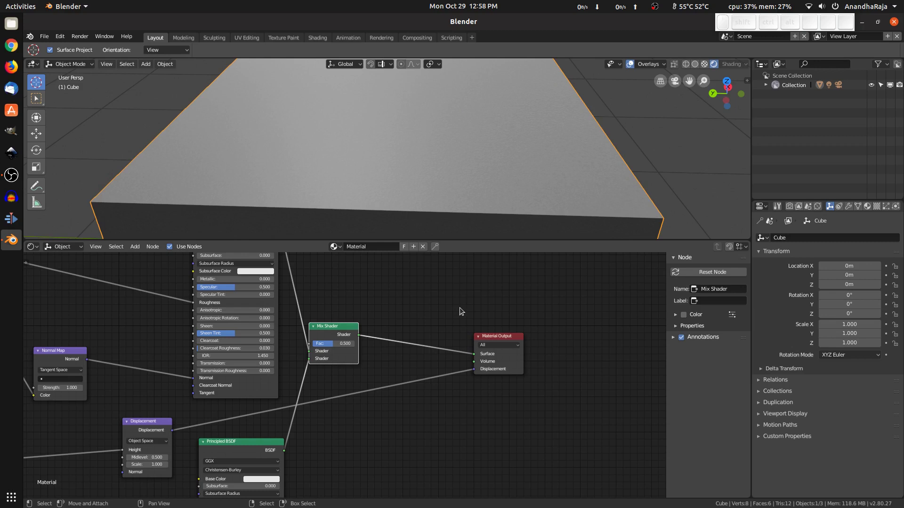
# - Bring up the list of Node Wrangler commands for the Mix Shader node and look through it
pyautogui.hotkey('shift', 'w')
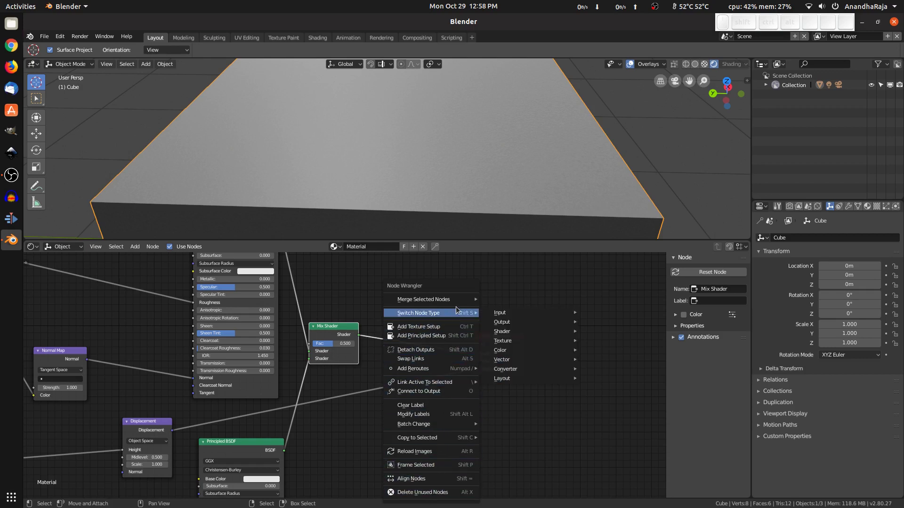
pyautogui.moveTo(458, 301)
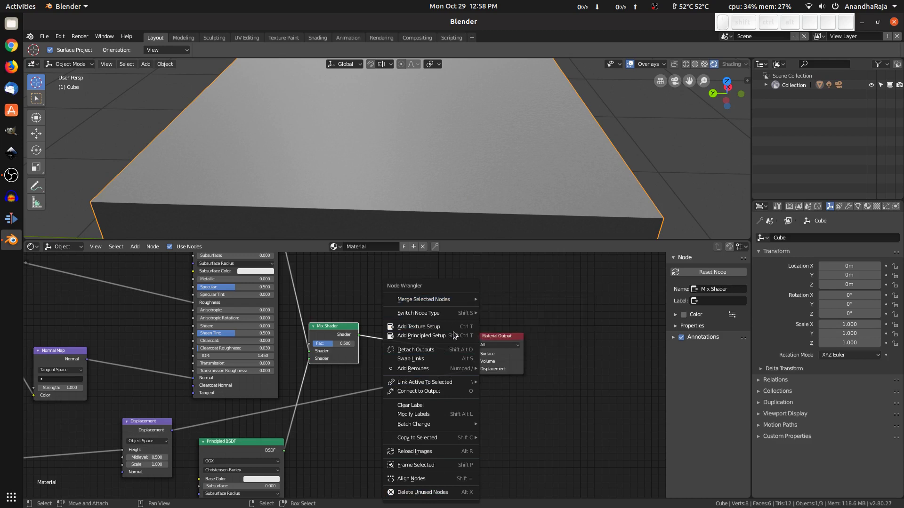